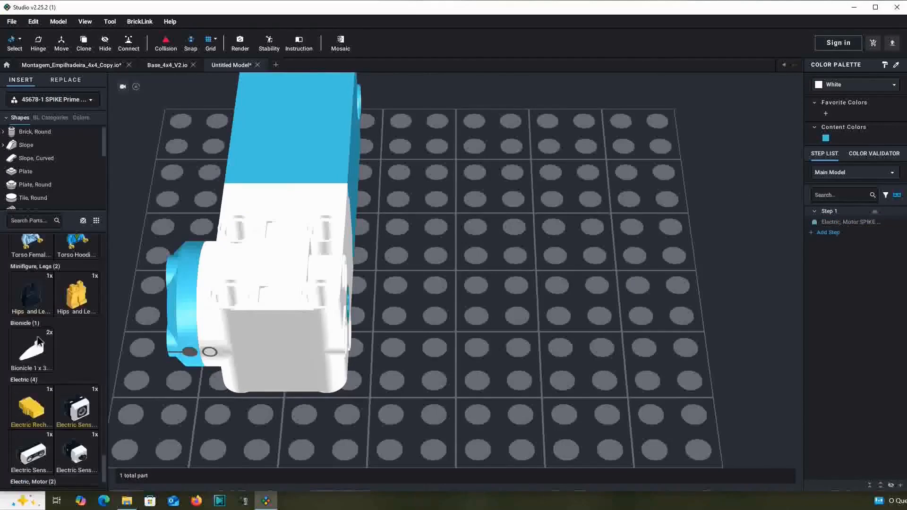
Place a medium azure Technic Liftarm Thick 1 x 13 lengthwise beside the motor with its holes facing forward
scroll(44, 342, up, 10)
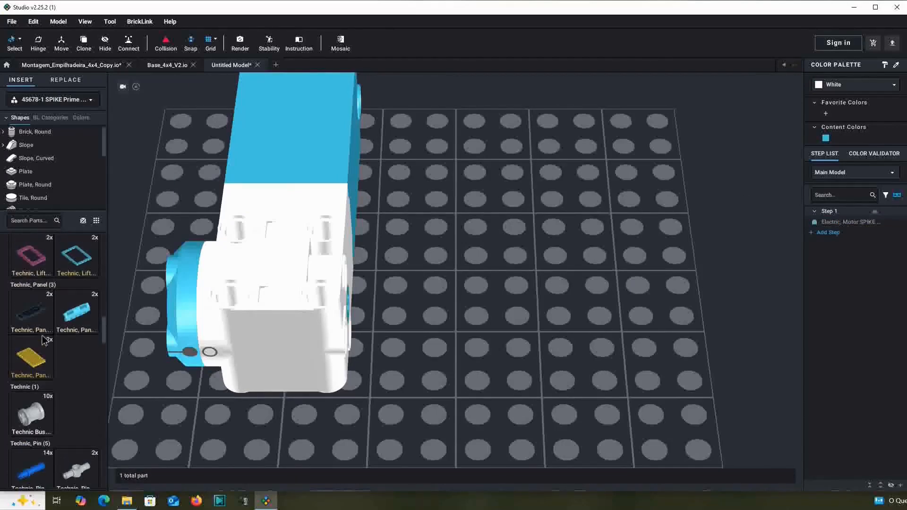
click(76, 298)
key(Right)
key(Up)
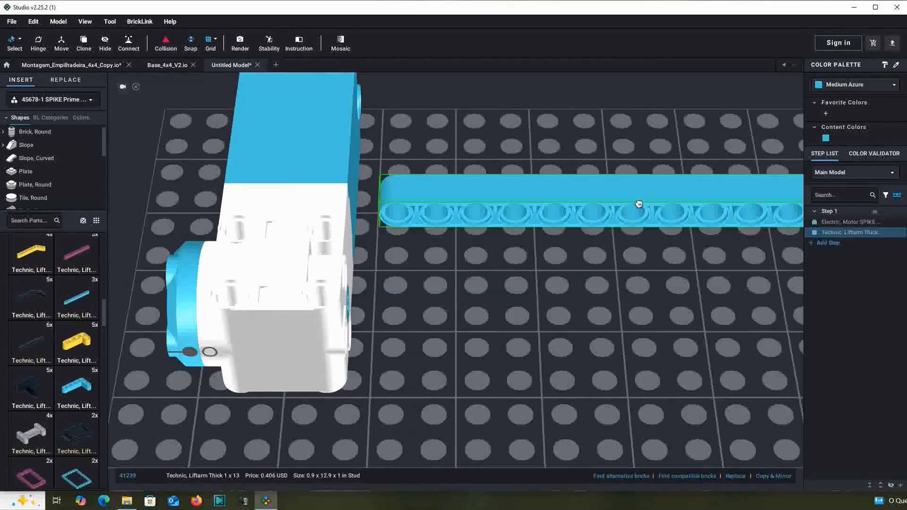
Search the parts for "gear" and place a tan 20-tooth double bevel gear and a gray 28-tooth gear in front of the liftarm
click(35, 221)
text(gear)
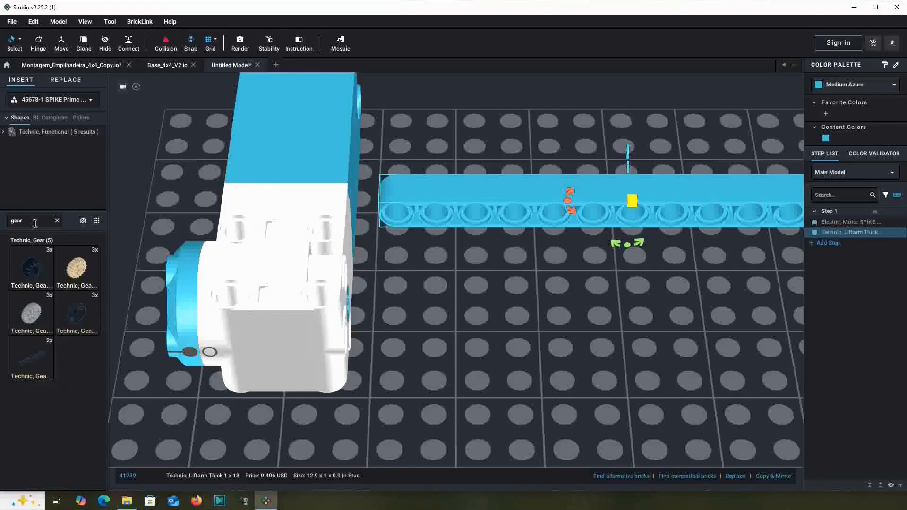
click(76, 267)
click(515, 294)
click(36, 313)
click(553, 417)
drag(548, 304, 639, 338)
click(569, 417)
drag(569, 417, 474, 331)
click(476, 434)
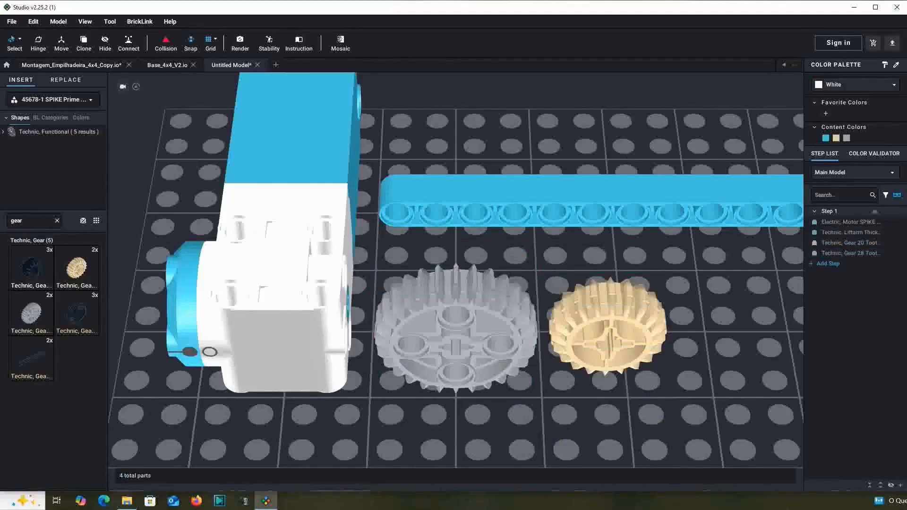
Clear the part search and insert a yellow 3L axle through the centre of the tan 20-tooth gear
click(56, 221)
scroll(64, 357, down, 10)
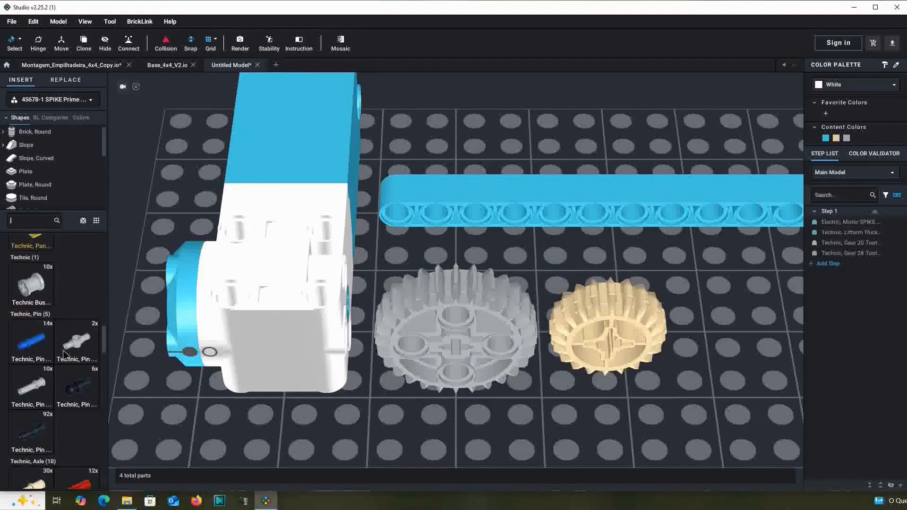
click(77, 347)
click(489, 419)
key(Right)
drag(489, 420, 608, 327)
click(609, 327)
click(503, 257)
Switch the parts palette to the 45680-1 SPIKE Prime Expansion set and add a reddish brown 5L axle with stop at the 28-tooth gear
click(89, 100)
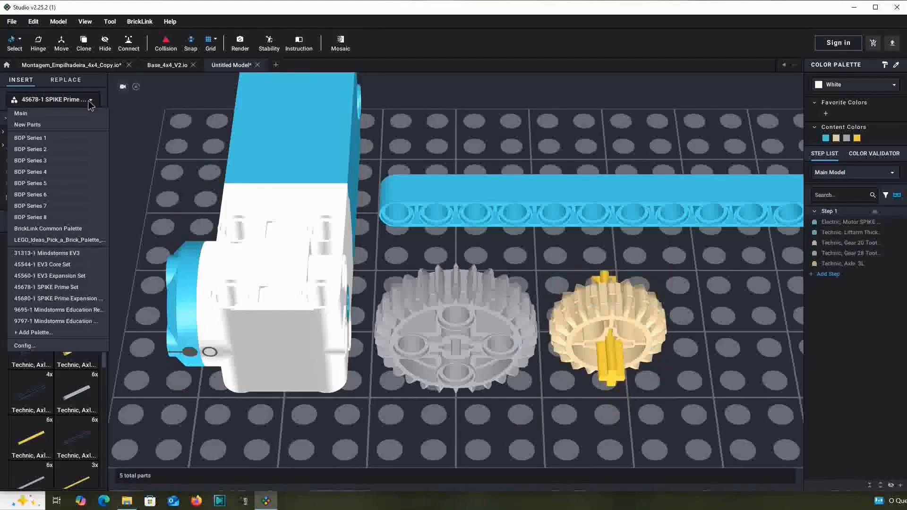
click(47, 297)
scroll(47, 354, down, 10)
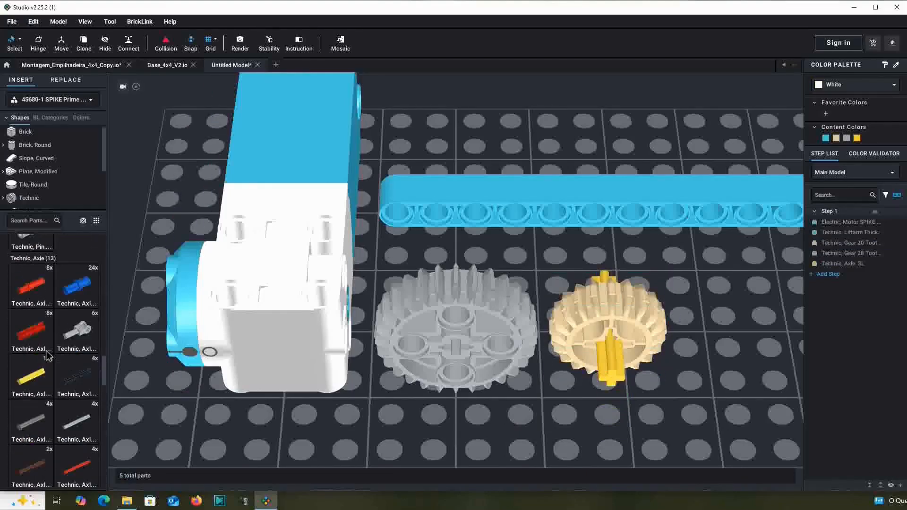
scroll(47, 355, down, 3)
drag(31, 376, 465, 271)
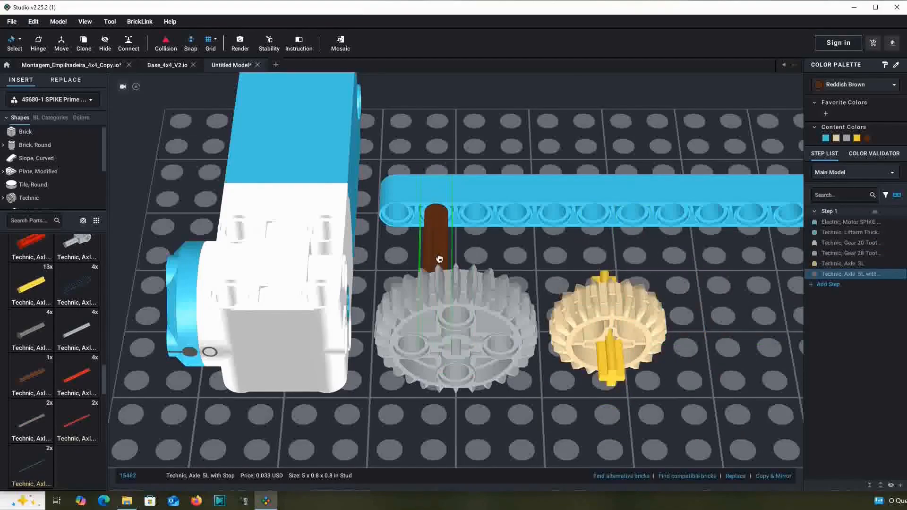
mouse_move(546, 273)
right_down()
mouse_move(602, 271)
mouse_move(546, 274)
right_up()
Mount the 28-tooth gear on the brown axle and attach the tan gear with its yellow axle beside it on the liftarm
drag(510, 332, 489, 331)
right_drag(308, 201, 487, 304)
right_drag(427, 287, 558, 318)
click(558, 321)
drag(558, 318, 571, 262)
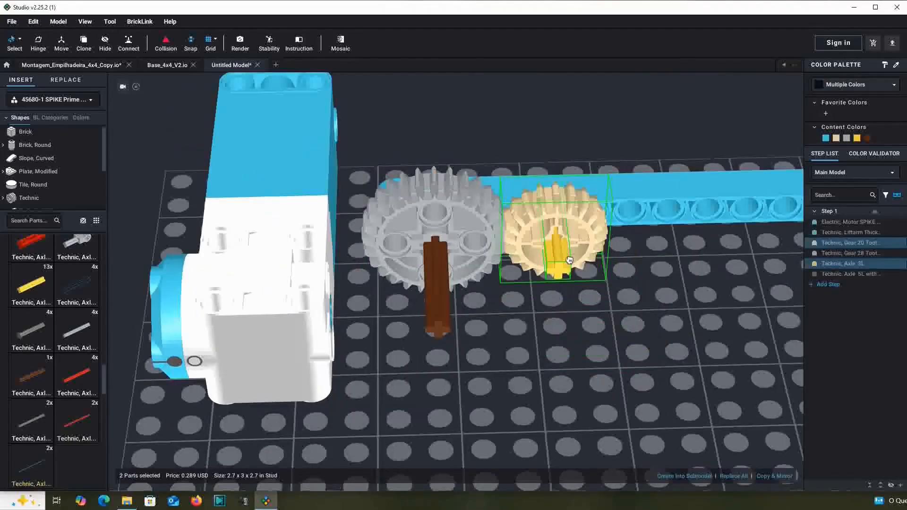
Try to rotate the tan 20-tooth gear about its axle so its teeth mesh with the 28-tooth gear
right_drag(577, 322, 588, 294)
click(547, 303)
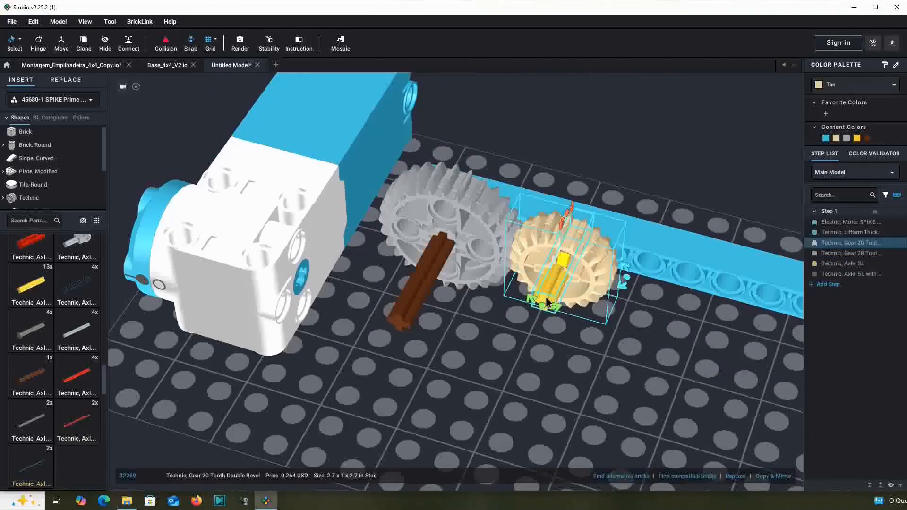
right_drag(584, 347, 591, 340)
right_drag(501, 354, 509, 295)
scroll(506, 317, up, 3)
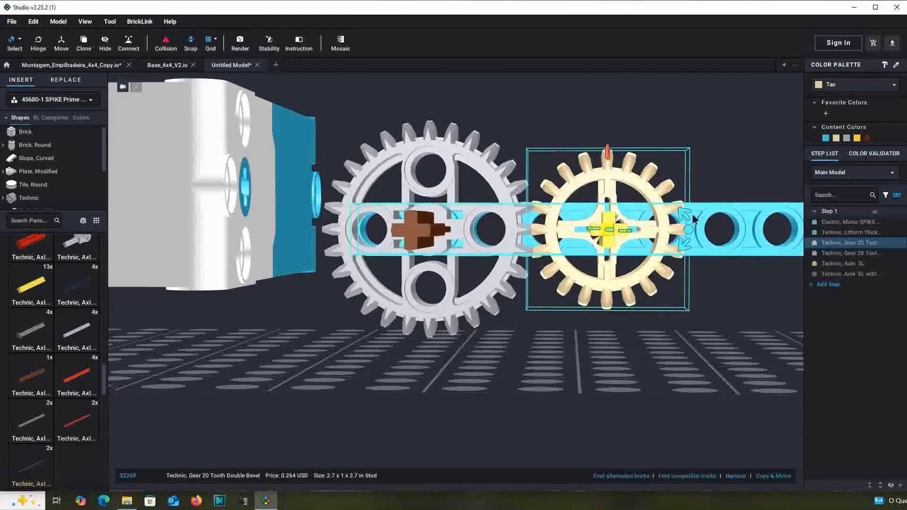
drag(680, 217, 669, 211)
click(669, 212)
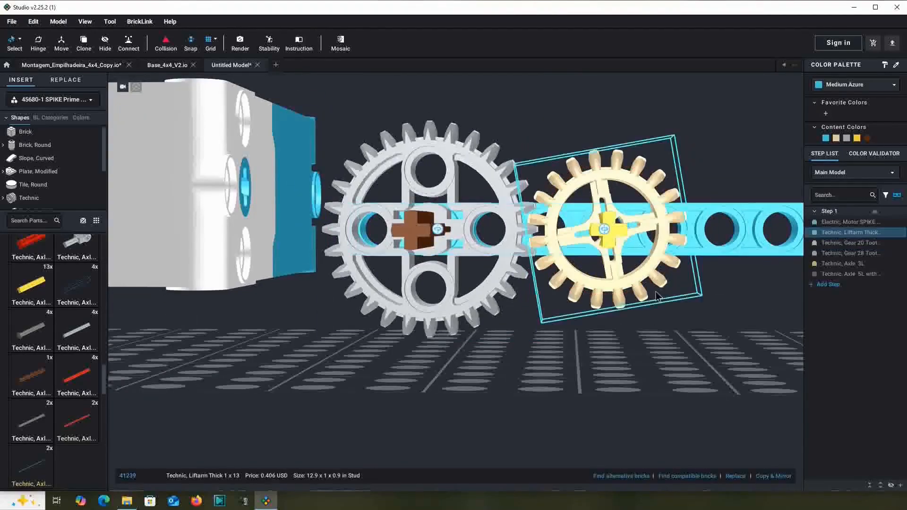
right_drag(640, 359, 654, 326)
click(637, 266)
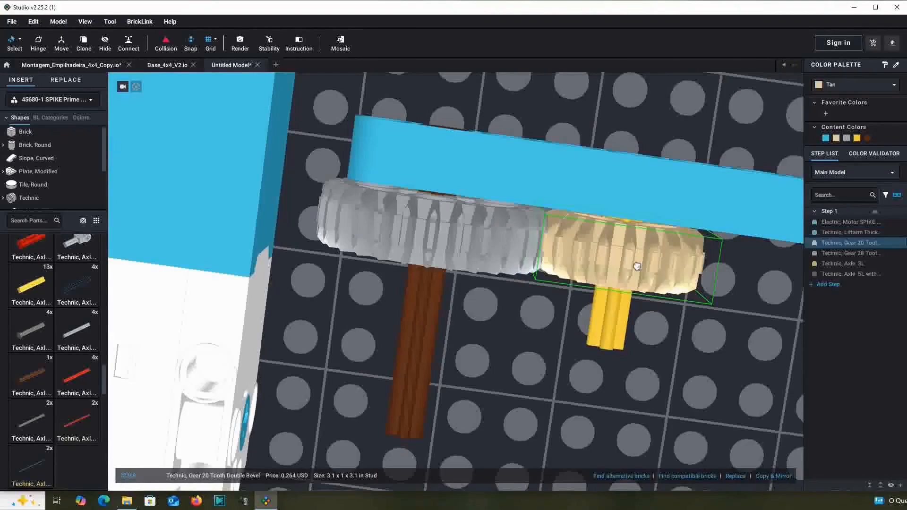
click(551, 384)
mouse_move(551, 383)
right_down()
mouse_move(552, 342)
mouse_move(555, 383)
mouse_move(554, 354)
right_up()
Rotate the tan 20-tooth gear about its axle to 350° to mesh its teeth with the 28-tooth gear
click(662, 209)
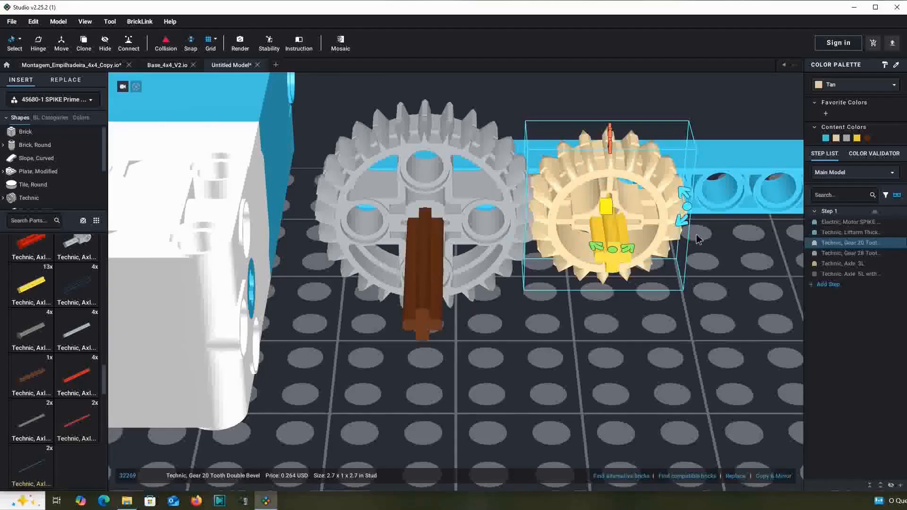
right_drag(666, 318, 661, 308)
drag(679, 241, 666, 248)
right_drag(663, 328, 670, 329)
drag(676, 249, 670, 253)
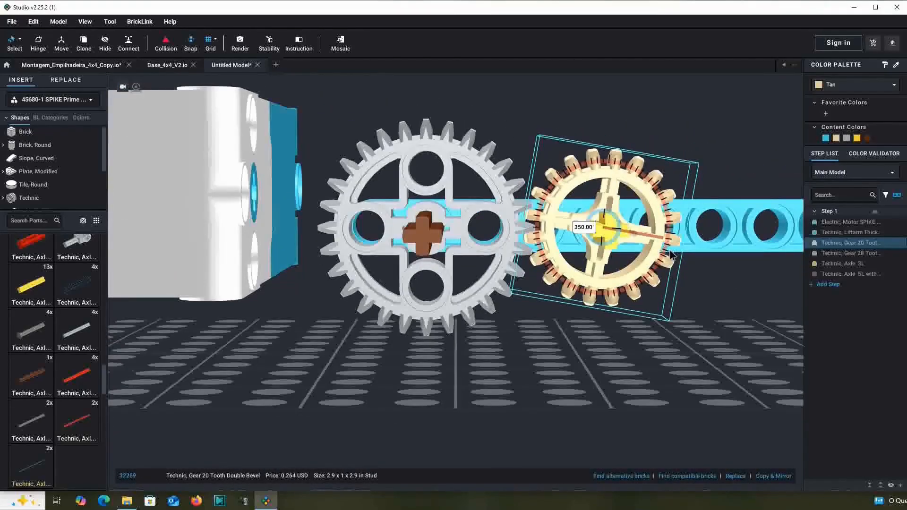
Duplicate both gears and the brown 5L axle and attach the copies as a mirrored pair at the liftarm's other end
right_drag(699, 284, 728, 326)
scroll(724, 326, down, 5)
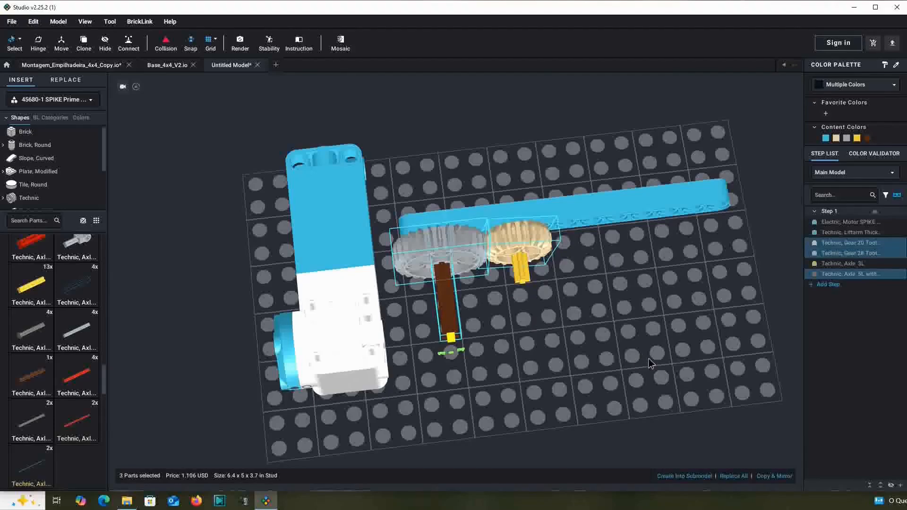
key(ctrl+c)
key(ctrl+v)
right_drag(661, 321, 709, 292)
drag(709, 292, 557, 132)
right_drag(557, 132, 496, 216)
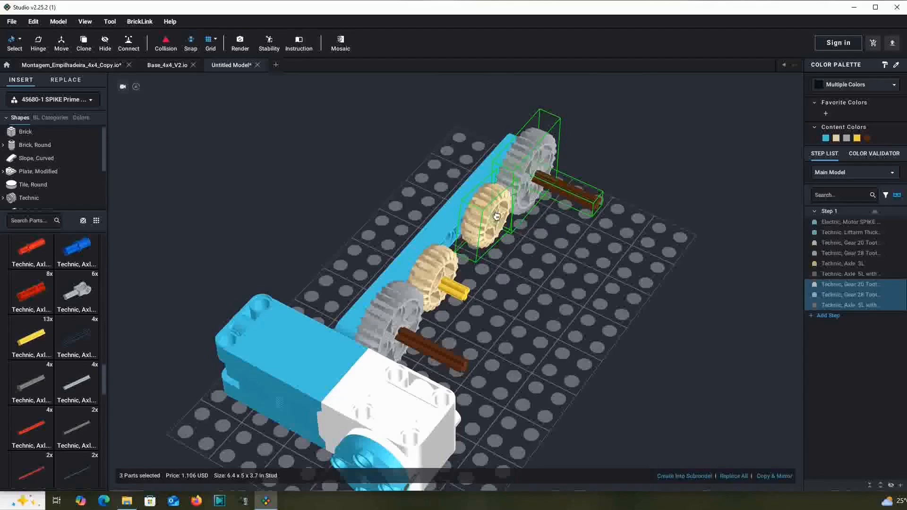
Copy the yellow 3L axle into the centre of the duplicated tan gear
click(503, 238)
key(ctrl+c)
key(ctrl+v)
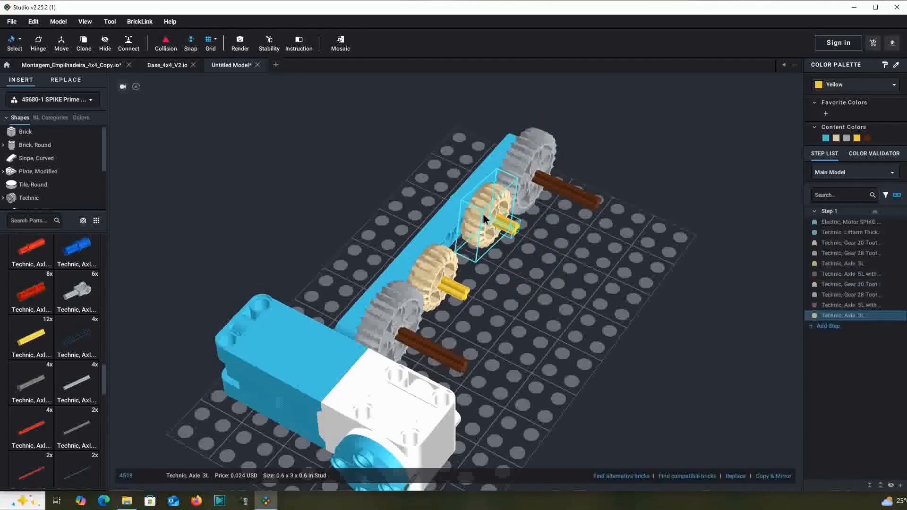
Duplicate the 1 x 13 liftarm in front of the gears and insert a dark bluish gray 4L axle with stop through its middle hole
click(540, 303)
right_drag(540, 303, 528, 323)
click(515, 236)
key(ctrl+c)
key(ctrl+v)
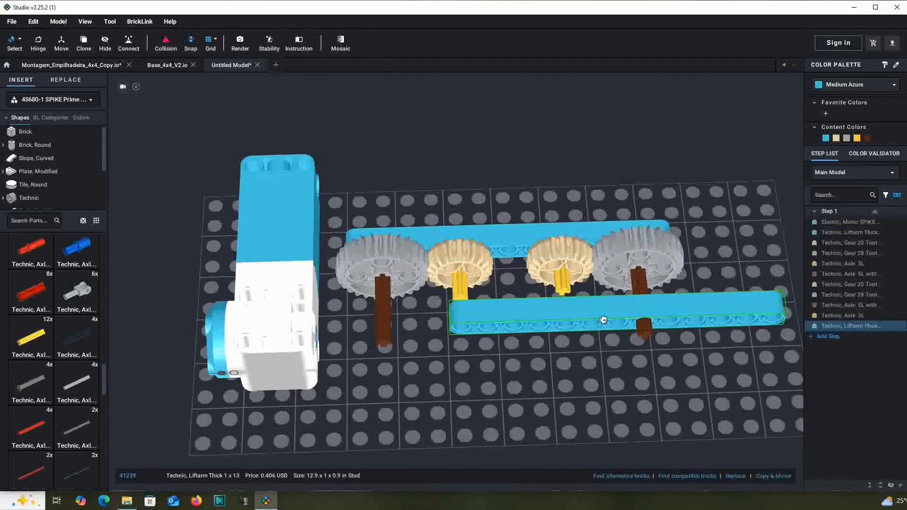
click(32, 392)
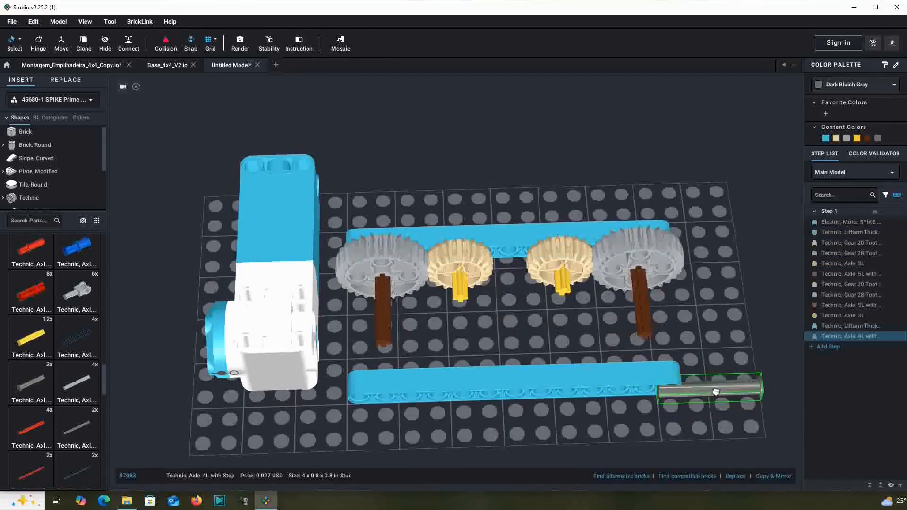
click(519, 367)
Switch the palette to the 45678-1 SPIKE Prime Set and put a black 12-tooth double bevel gear on the 4L axle
click(32, 100)
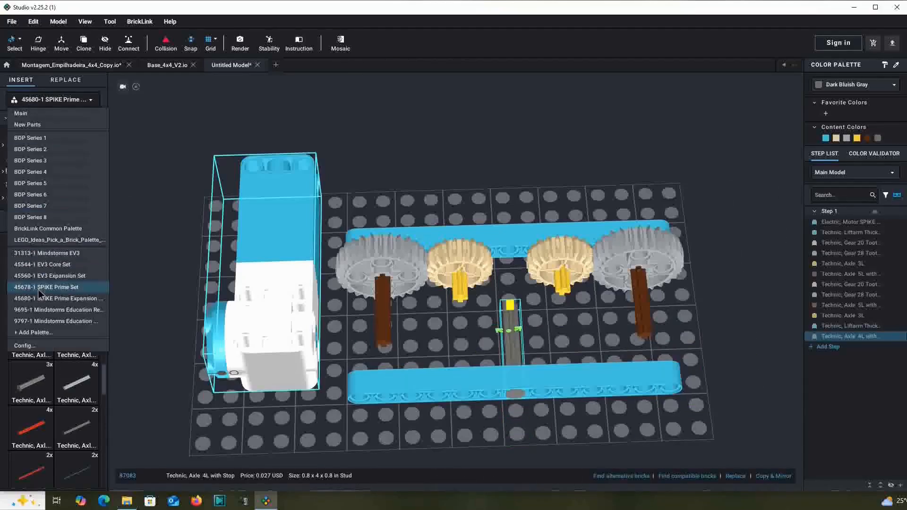
click(37, 232)
click(35, 219)
text(gea)
click(40, 274)
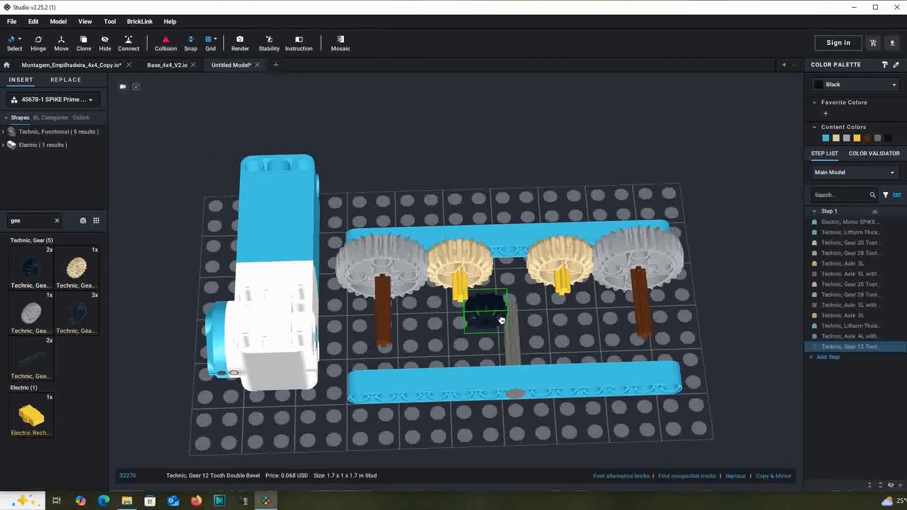
click(520, 361)
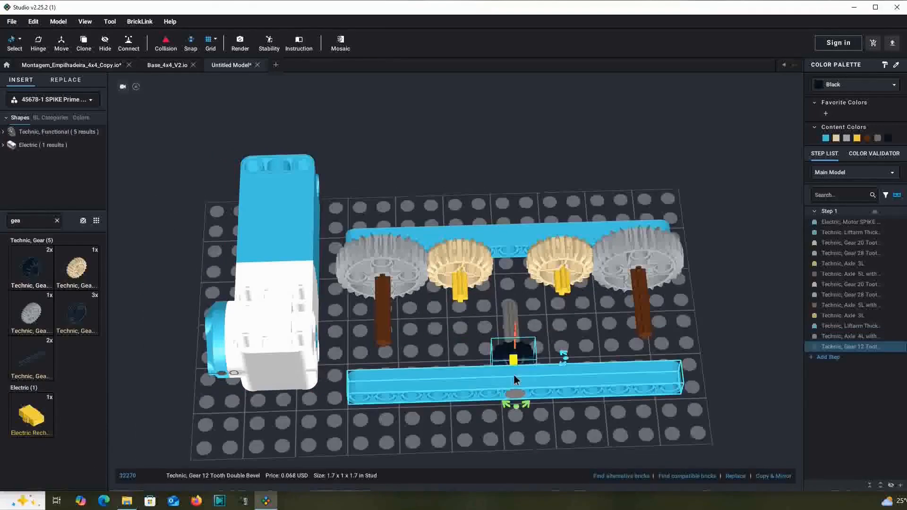
Move the front liftarm, 4L axle and 12-tooth gear together onto the gear axles, with the black gear between the two tan gears
ctrl+click(515, 322)
ctrl+click(461, 375)
drag(472, 360, 462, 279)
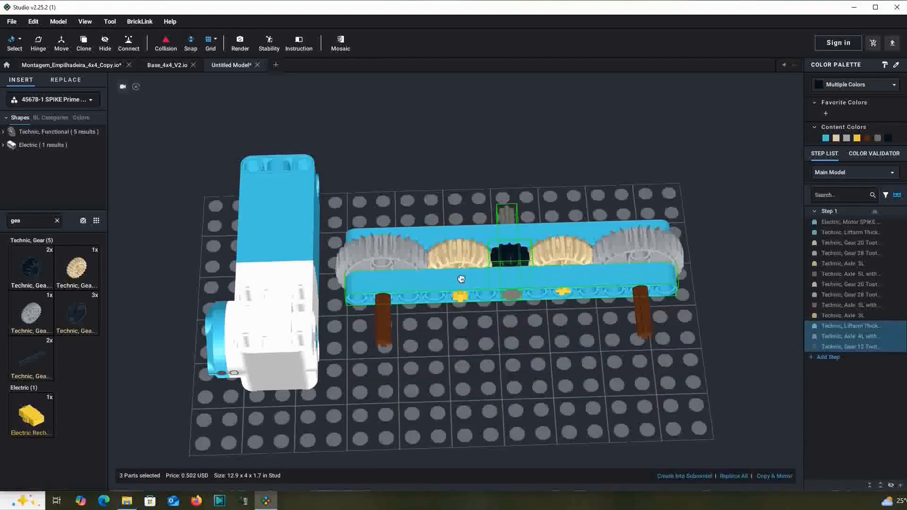
Attach the motor to the protruding end of the 4L axle behind the gear train
click(469, 345)
right_drag(469, 345, 364, 407)
drag(364, 407, 385, 188)
click(534, 321)
right_drag(533, 321, 387, 288)
Duplicate the complete motor and gear-train assembly, turn the copy around and place it on the motor's opposite side
drag(306, 104, 716, 432)
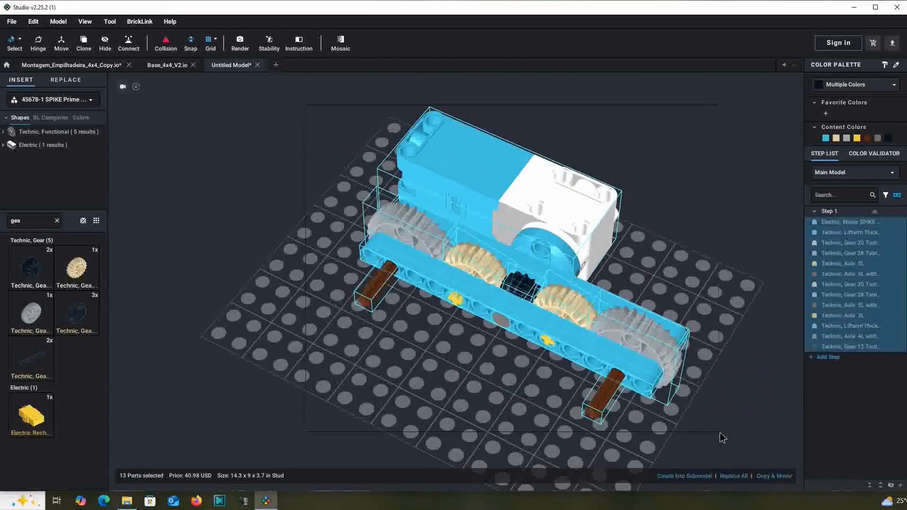
right_drag(434, 364, 354, 311)
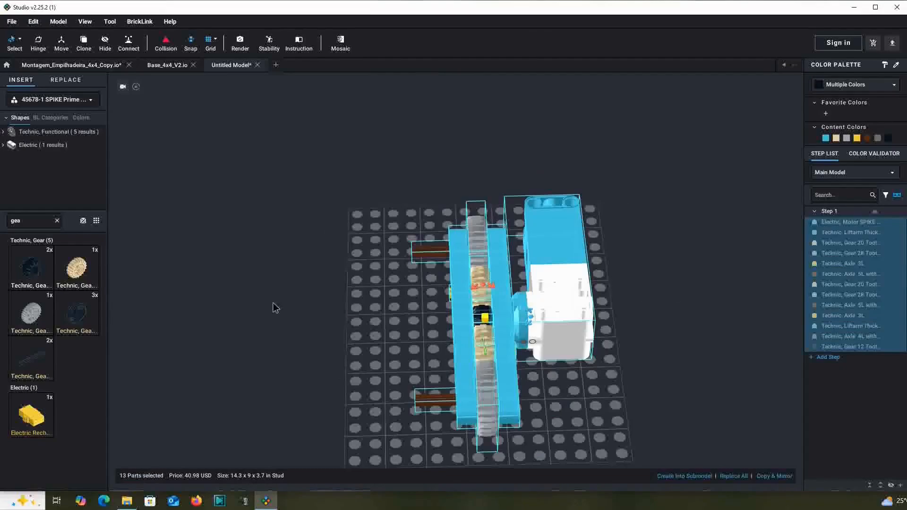
key(ctrl+v)
right_drag(278, 277, 362, 301)
right_drag(409, 354, 421, 320)
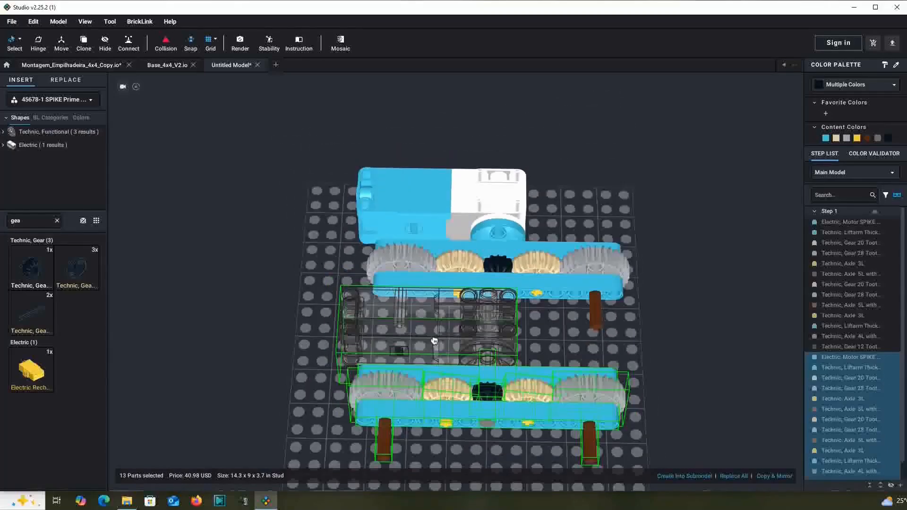
key(Up)
key(Up)
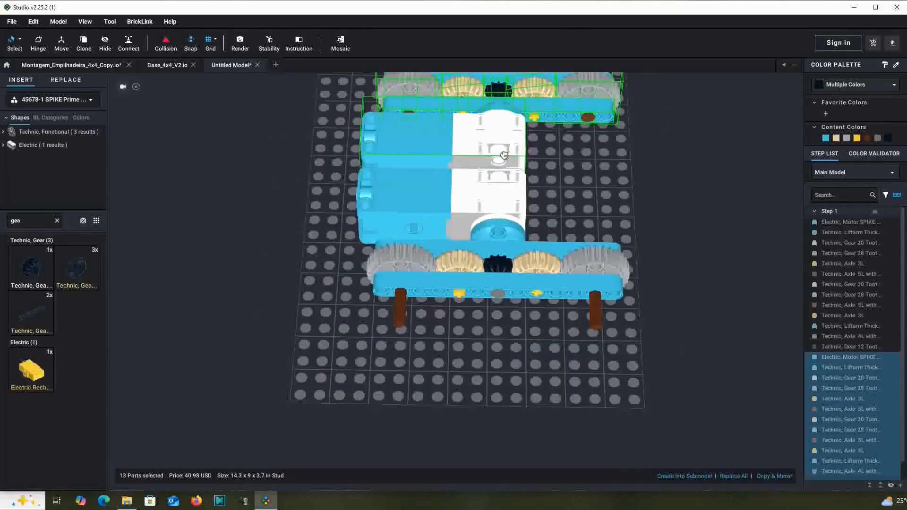
click(504, 155)
Select the original motor and gear-train assembly and move it so its motor sits close beside the copied assembly's motor
right_drag(690, 428, 587, 410)
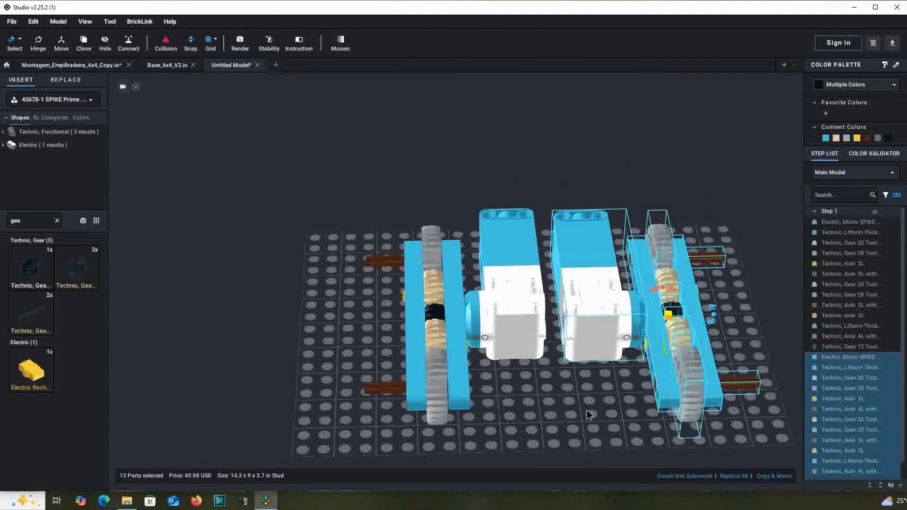
middle_drag(587, 410, 548, 433)
right_drag(566, 420, 522, 447)
key(ctrl+a)
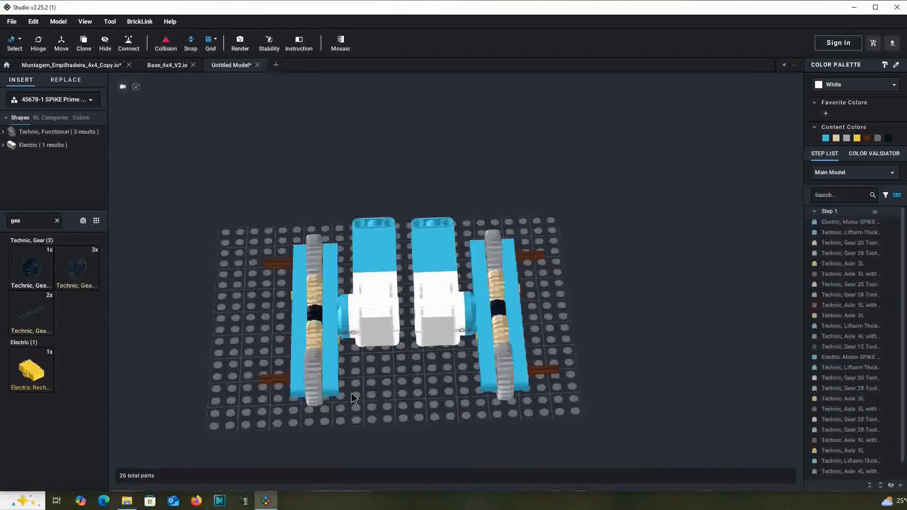
right_drag(352, 393, 342, 391)
drag(249, 164, 386, 376)
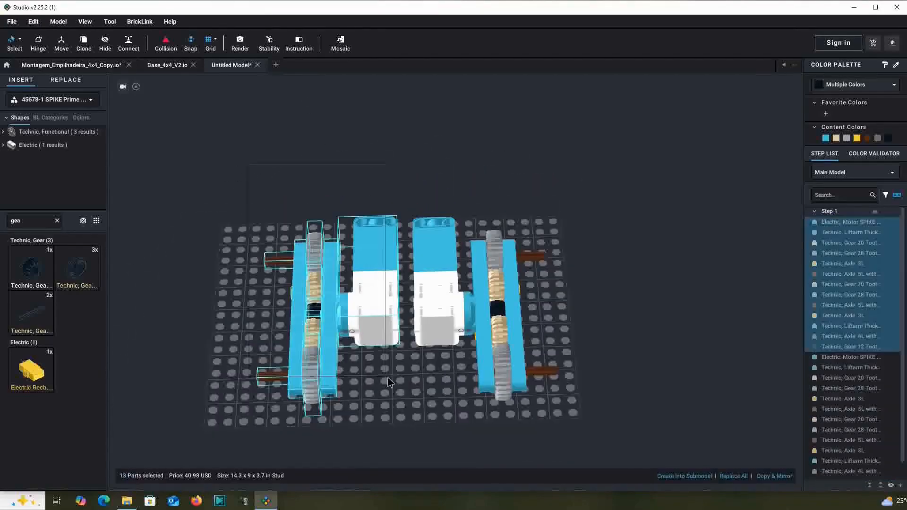
right_drag(445, 403, 430, 382)
right_drag(368, 288, 455, 395)
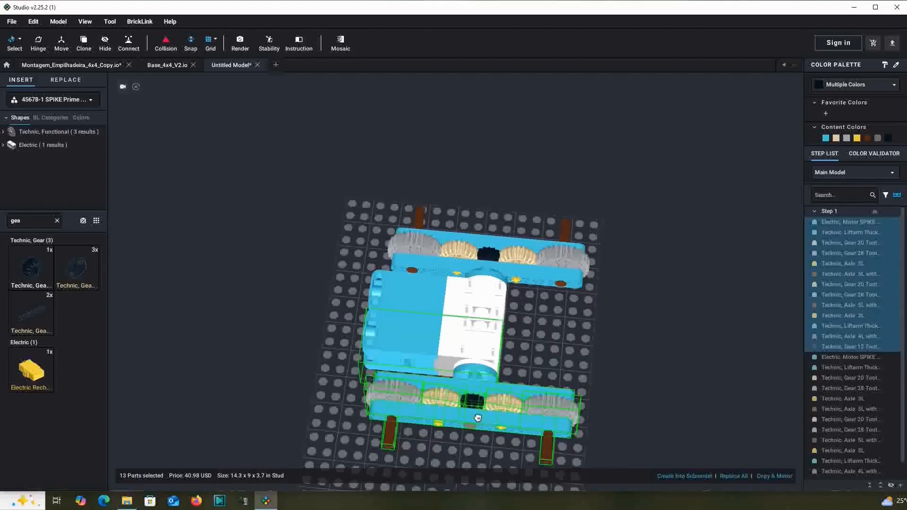
drag(477, 418, 477, 420)
right_drag(478, 421, 563, 389)
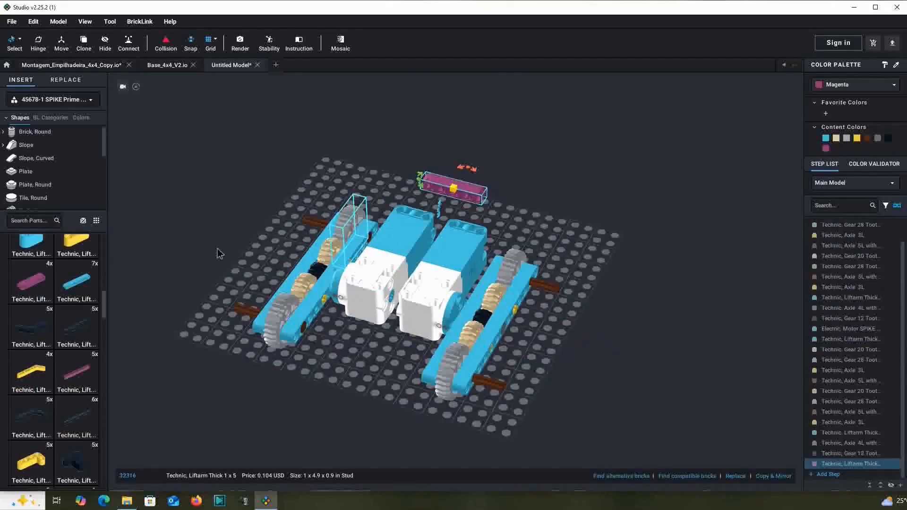
Insert black pins with short friction ridges into the ends of both motors and mount the magenta 1 x 5 liftarm on them
scroll(42, 360, down, 10)
click(34, 421)
right_drag(589, 219, 501, 347)
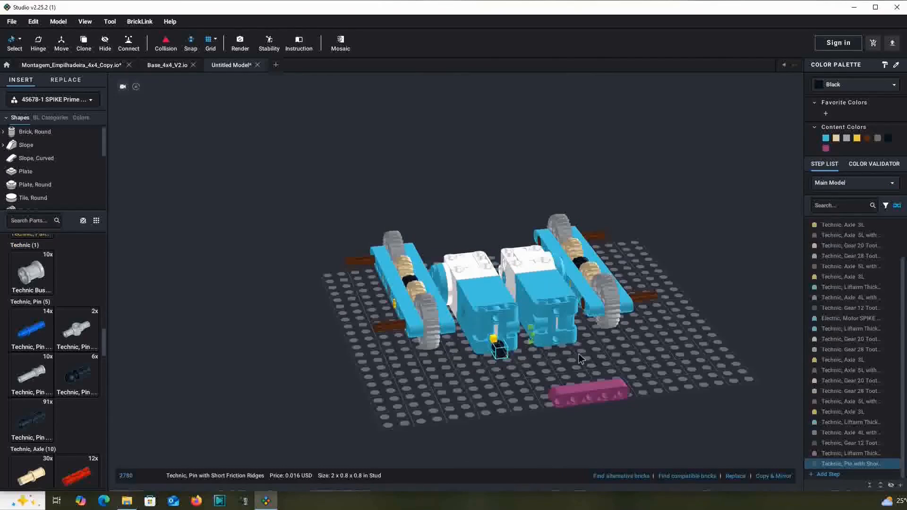
drag(589, 387, 530, 344)
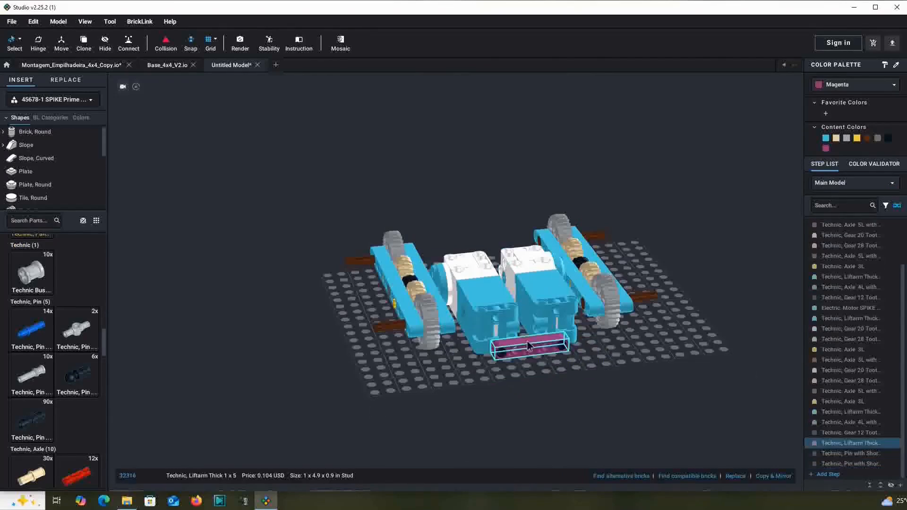
Insert four blue 3L pins upright into the motors and mount the magenta rectangular frame liftarm on them
right_drag(469, 361, 378, 330)
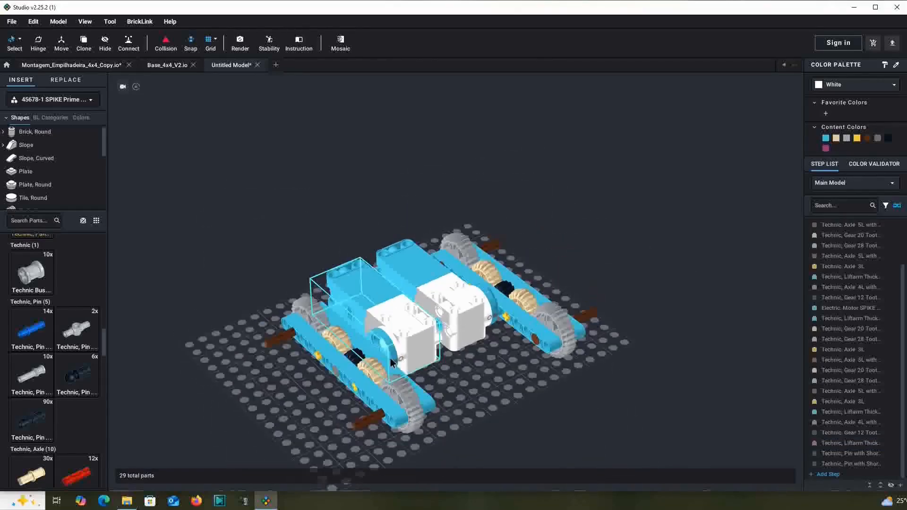
click(32, 329)
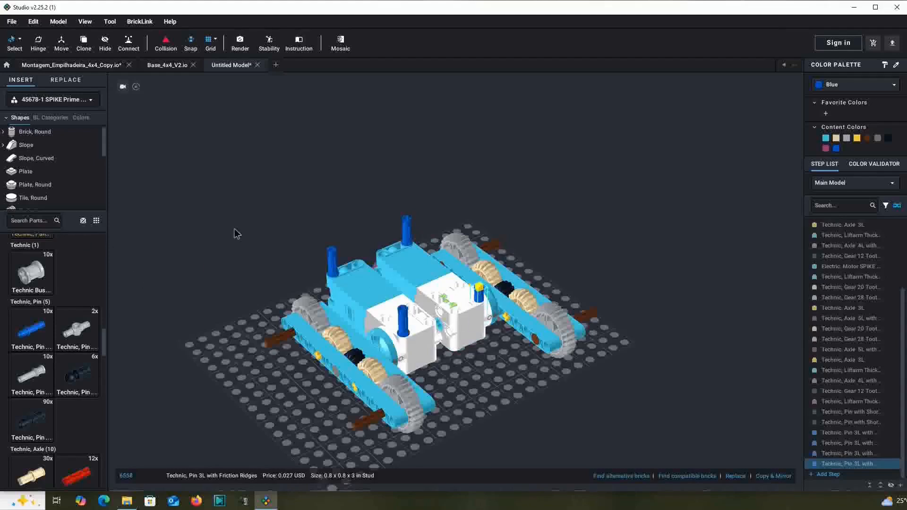
text(fra)
click(77, 268)
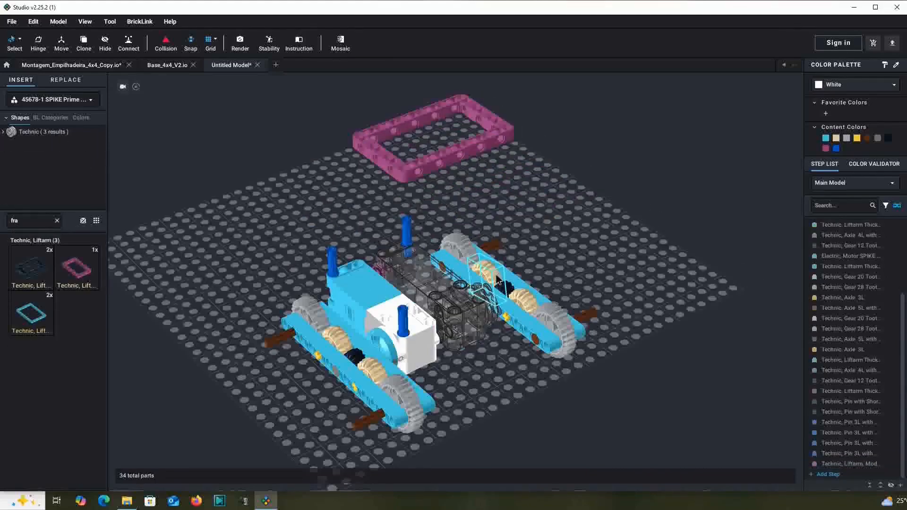
click(478, 289)
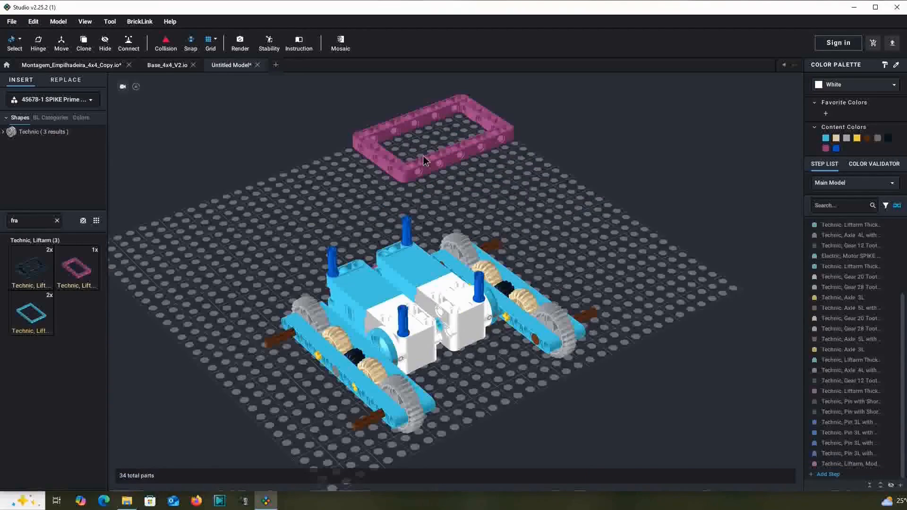
drag(430, 159, 432, 335)
right_drag(585, 266, 615, 275)
click(57, 221)
Copy the black pin with short friction ridges and insert the copies into the outer sides of both motors
right_drag(385, 410, 407, 389)
click(420, 374)
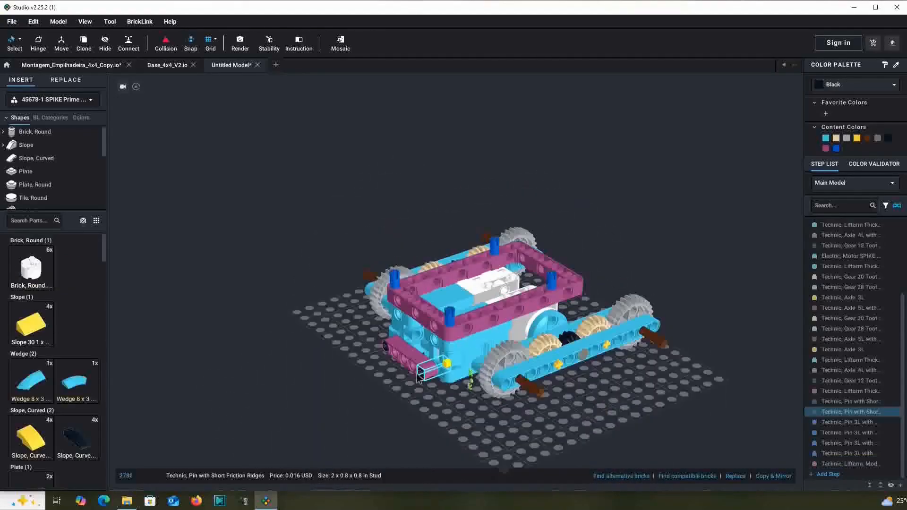
key(ctrl+c)
key(ctrl+v)
right_drag(655, 282, 642, 307)
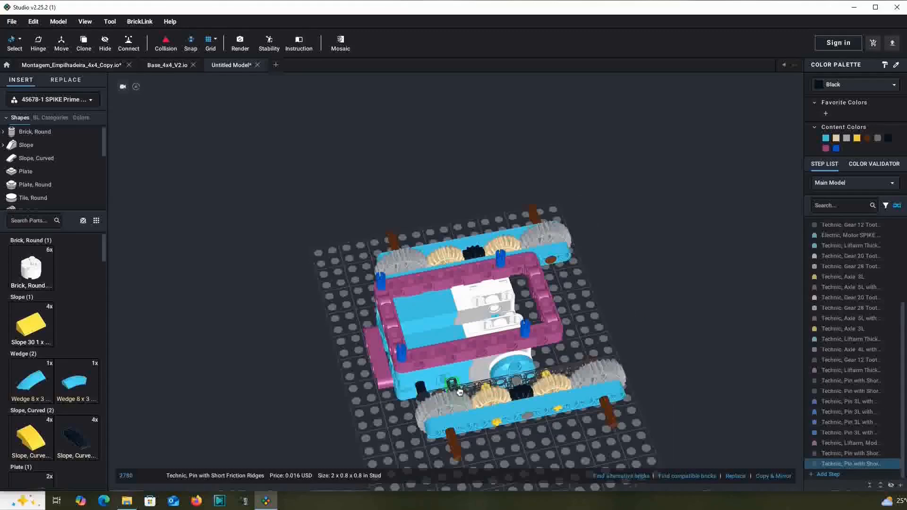
right_drag(548, 350, 395, 381)
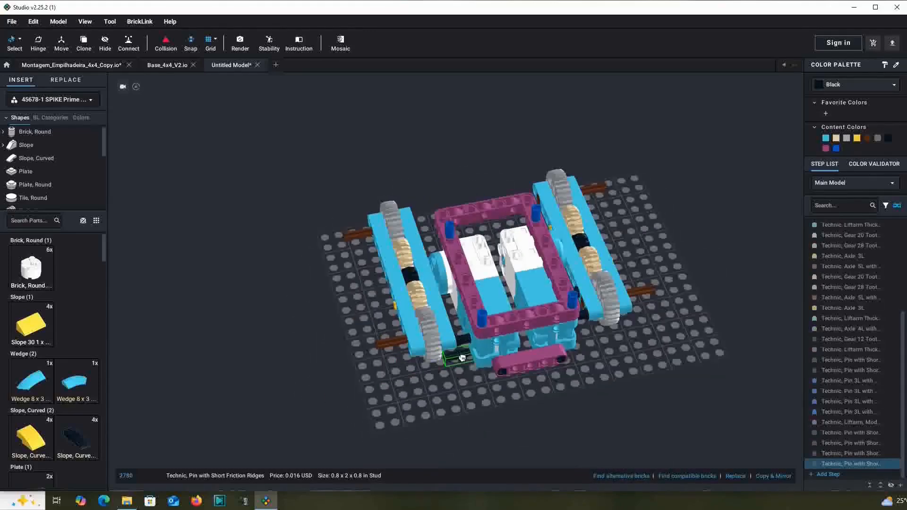
Mount a medium azure L-shape 3 x 5 liftarm upright on one motor's side pins and add black pins to it
scroll(77, 323, down, 10)
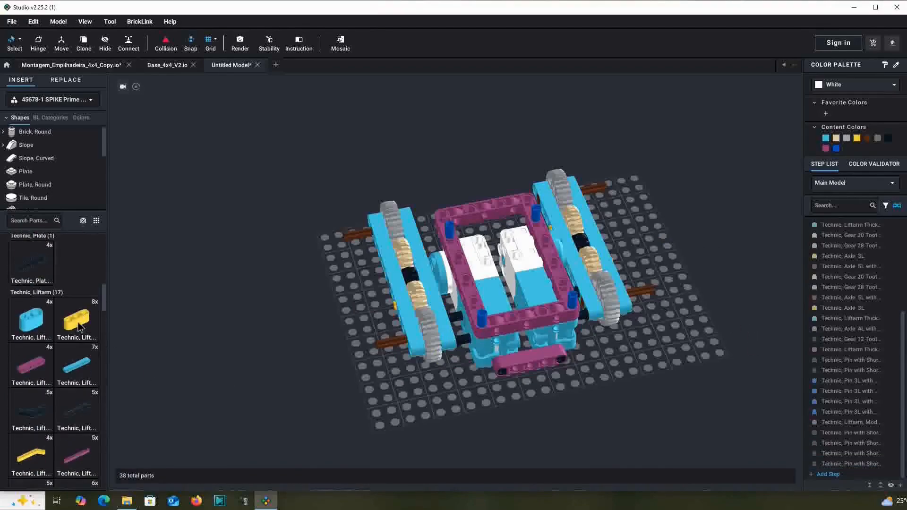
click(31, 332)
right_drag(261, 342, 294, 344)
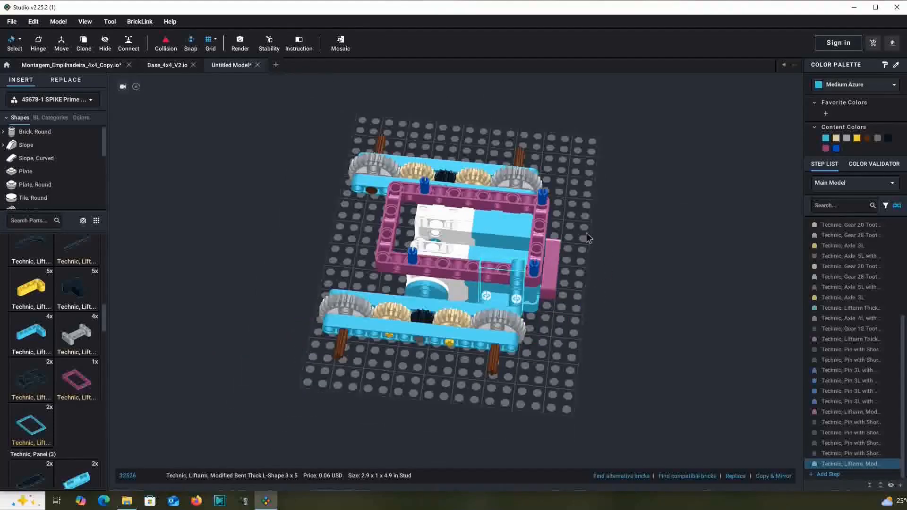
right_drag(589, 241, 579, 240)
right_drag(634, 196, 633, 195)
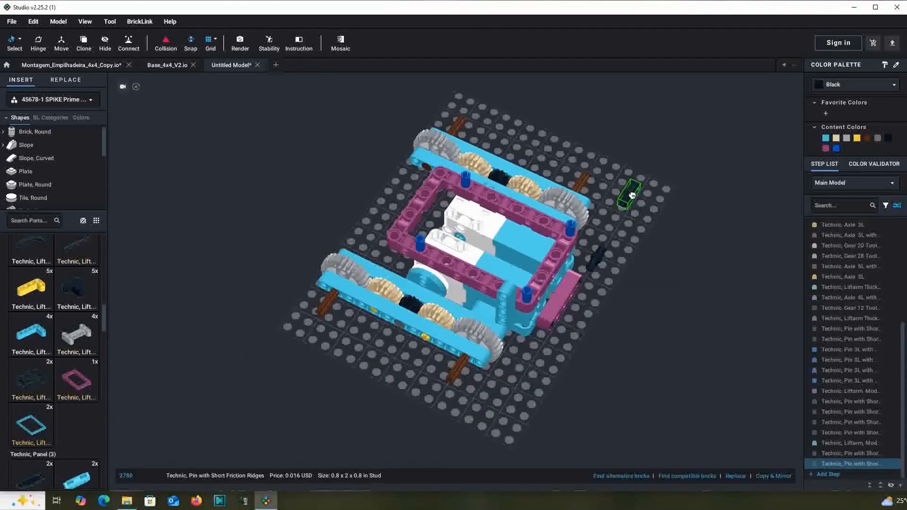
right_drag(607, 289, 494, 326)
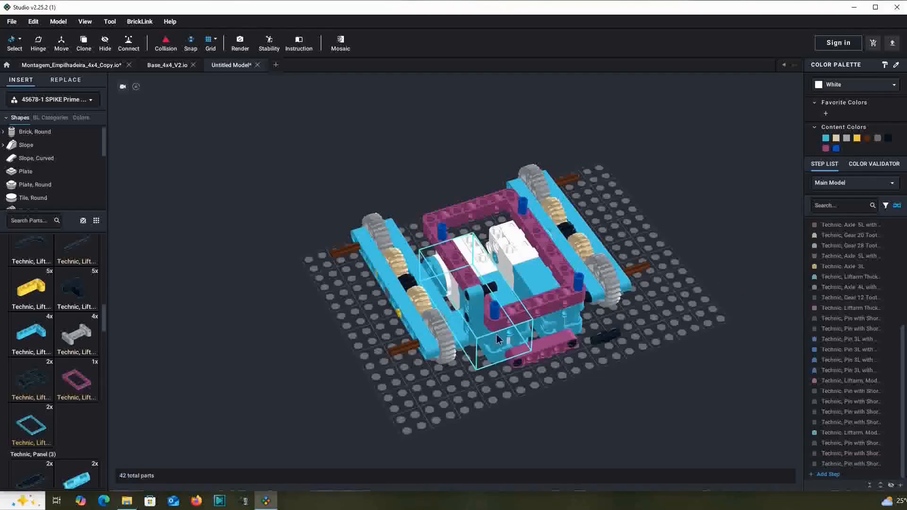
Mount a second L-shape 3 x 5 liftarm upright on the opposite motor's side pins and add black pins to it
click(479, 331)
right_drag(479, 331, 451, 259)
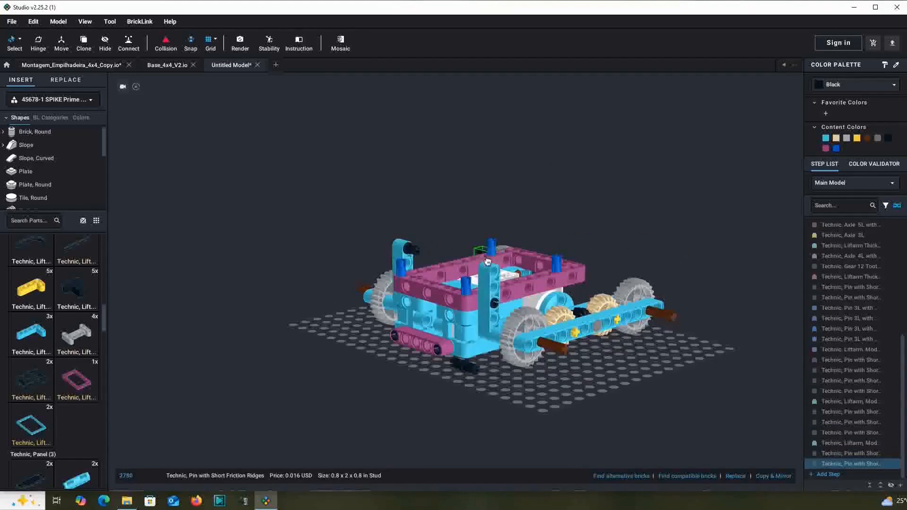
Add black pins to the inner liftarms of both gear trains near the motors' white ends
right_drag(697, 262, 642, 319)
key(ctrl+v)
click(550, 380)
right_drag(550, 379, 312, 355)
click(251, 318)
right_drag(251, 317, 413, 363)
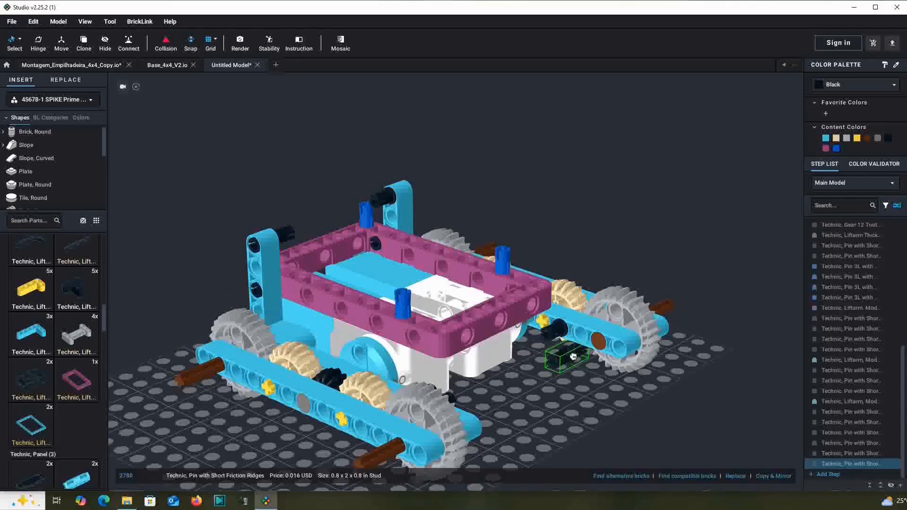
Copy the L-shape 3 x 5 liftarm and mount one copy upright on each gear train's new pins
click(273, 284)
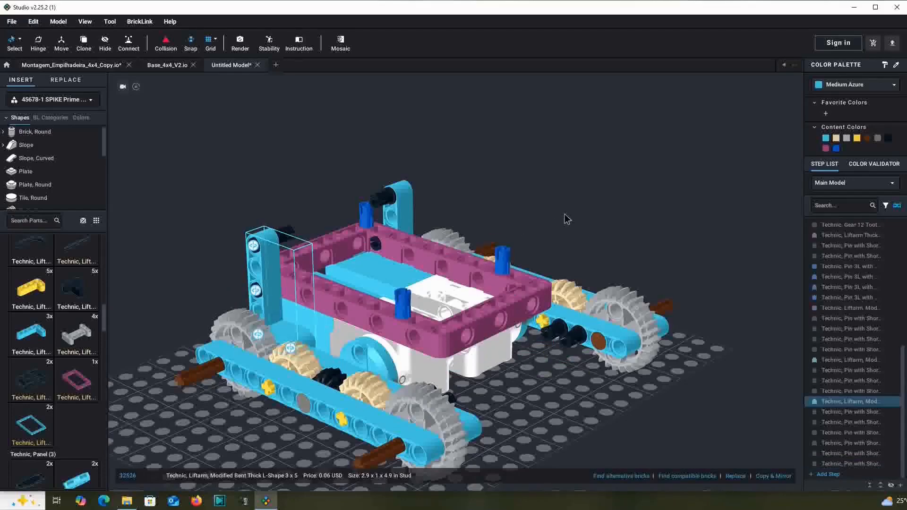
key(ctrl+c)
key(ctrl+v)
click(518, 358)
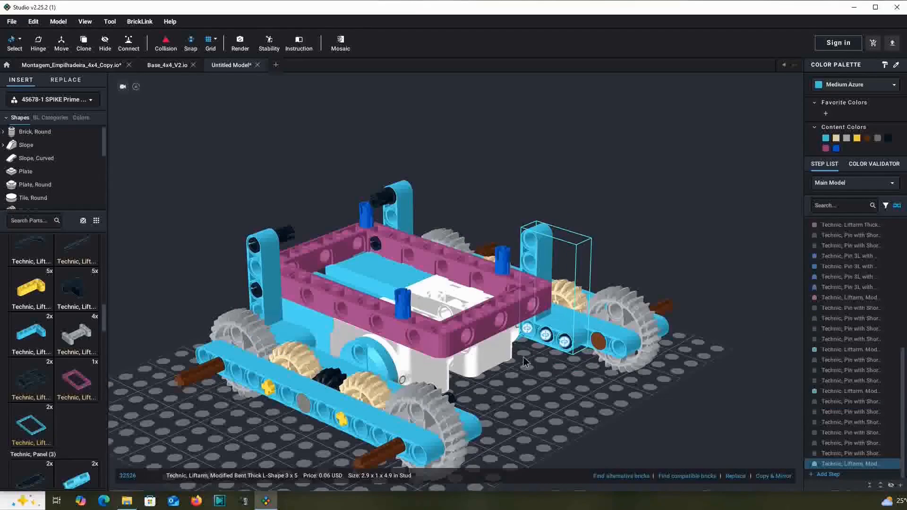
key(ctrl+v)
right_drag(543, 359, 514, 384)
click(302, 363)
right_drag(303, 363, 421, 378)
Place black pins in the upright holes of the two newly mounted L-shape liftarms
drag(710, 270, 424, 371)
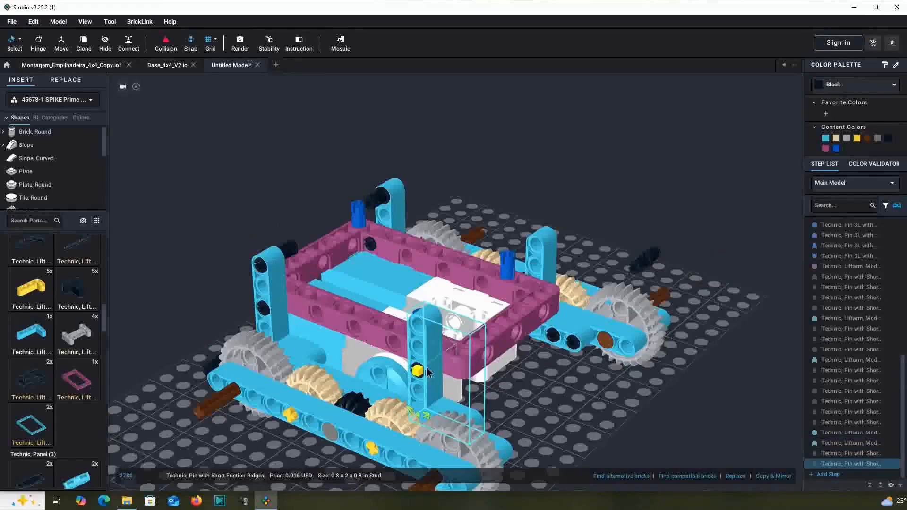
drag(644, 261, 465, 325)
right_drag(688, 212, 654, 215)
key(ctrl+v)
click(432, 283)
key(ctrl+v)
right_drag(702, 299, 613, 336)
click(646, 313)
Add the SPIKE Prime large hub with its battery and place the hub above the magenta frame between the upright liftarms
scroll(693, 354, down, 1)
scroll(68, 326, down, 1)
scroll(68, 326, down, 10)
scroll(68, 330, down, 3)
drag(31, 369, 726, 272)
drag(34, 373, 725, 272)
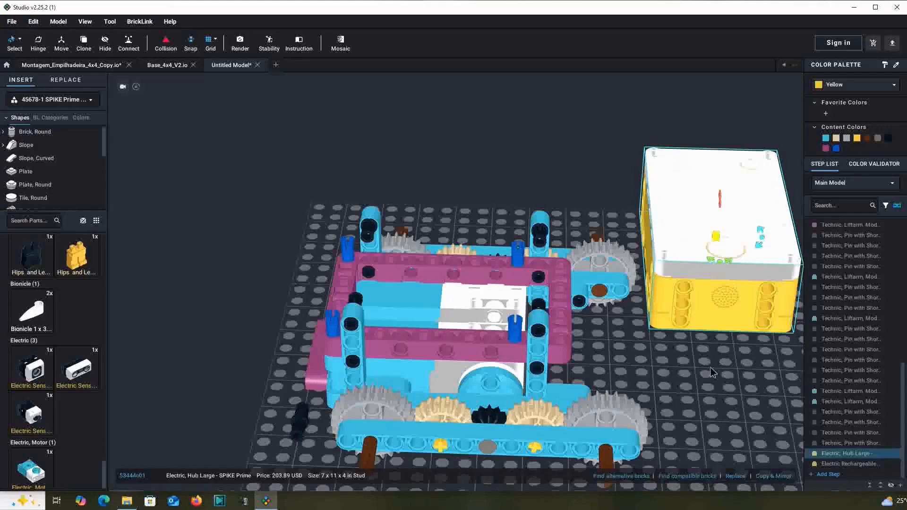
scroll(707, 368, down, 2)
drag(662, 305, 447, 276)
Reposition the blue 3L pins in the magenta frame and seat the hub flush on top of it
drag(548, 321, 555, 314)
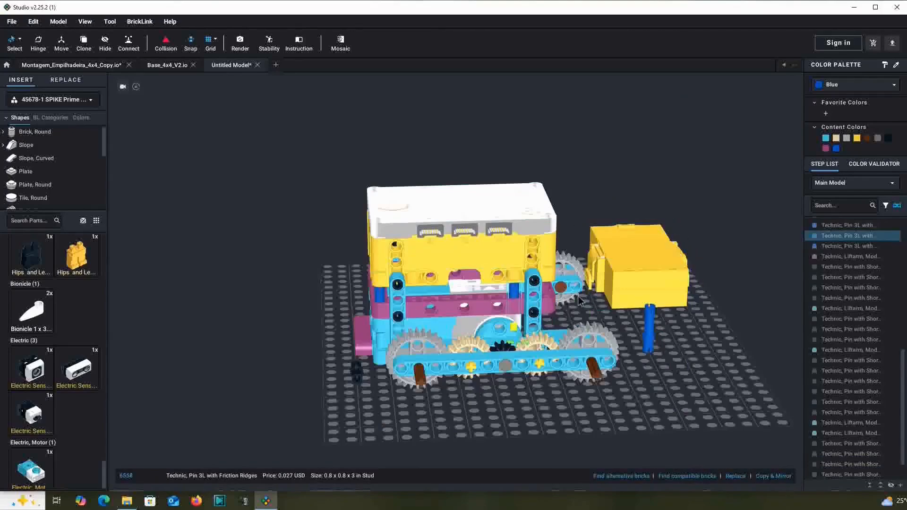
mouse_move(579, 297)
right_down()
mouse_move(689, 359)
mouse_move(636, 361)
mouse_move(294, 302)
mouse_move(587, 303)
right_up()
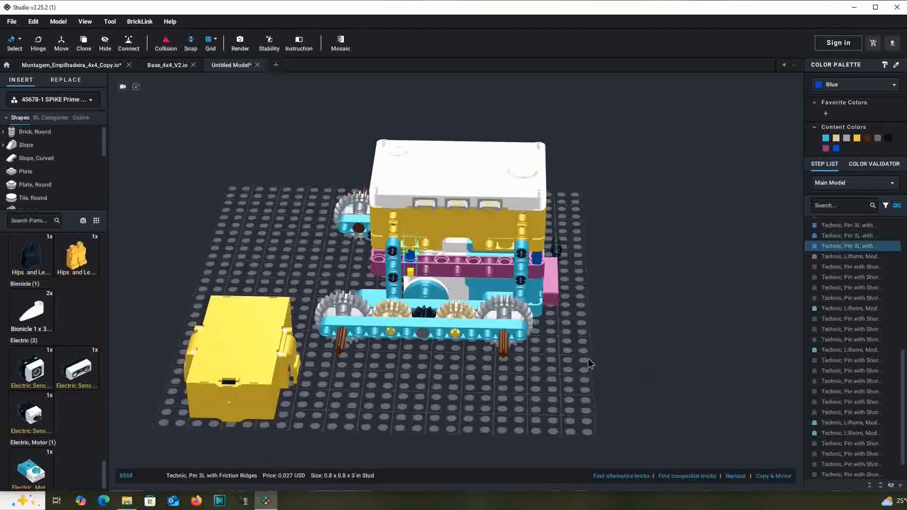
click(477, 229)
right_drag(579, 306, 506, 359)
Reposition the black pins in the upright L-shape liftarms along the hub and frame
click(596, 358)
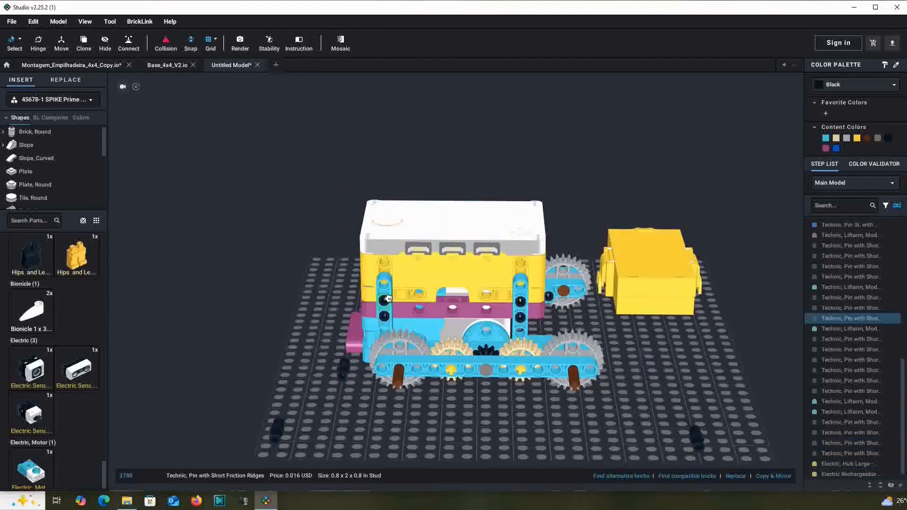
right_drag(349, 371, 437, 310)
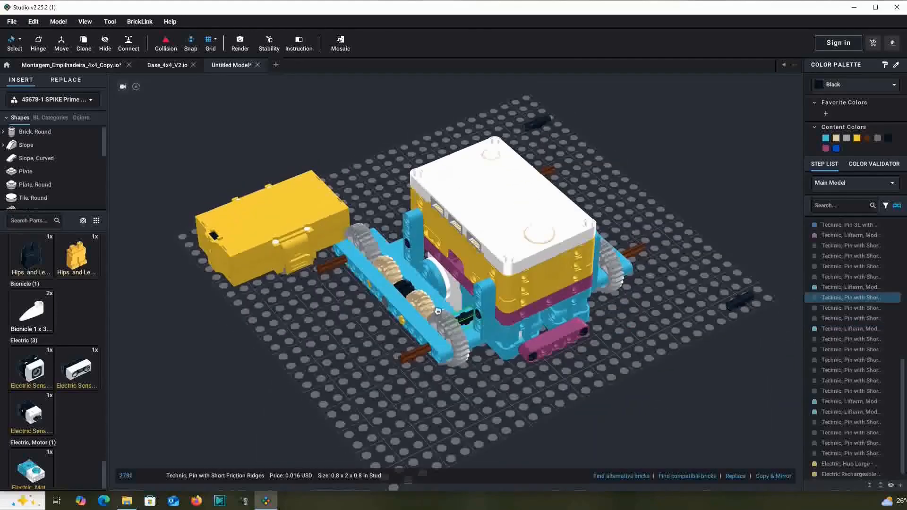
click(414, 237)
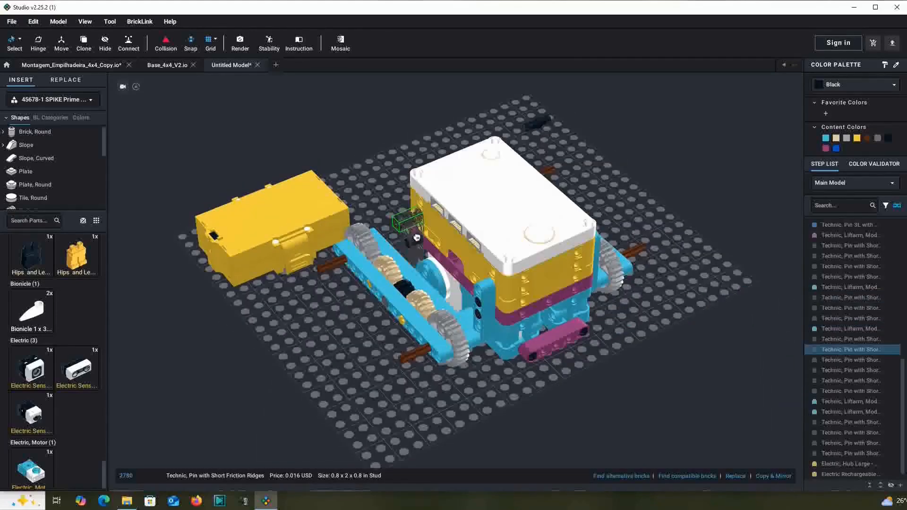
Rotate the yellow rechargeable battery and fit it into the hub
right_drag(659, 226, 593, 257)
click(341, 130)
key(Right)
drag(319, 140, 518, 253)
Delete the loose black pin left on the baseplate
click(699, 228)
right_drag(700, 228, 292, 361)
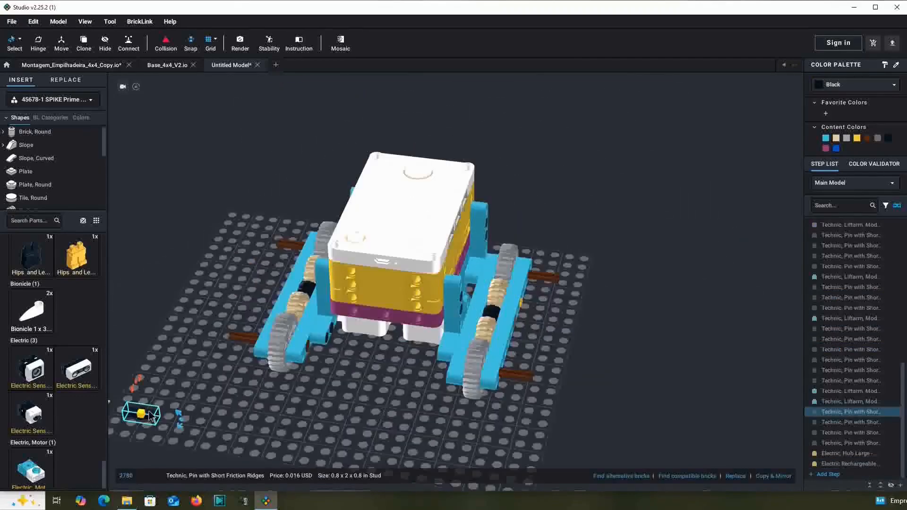
key(Delete)
Search the parts for wheels and place a medium azure Wheel 56 x 14 beside the model
right_drag(366, 382, 371, 378)
click(38, 220)
text(whe)
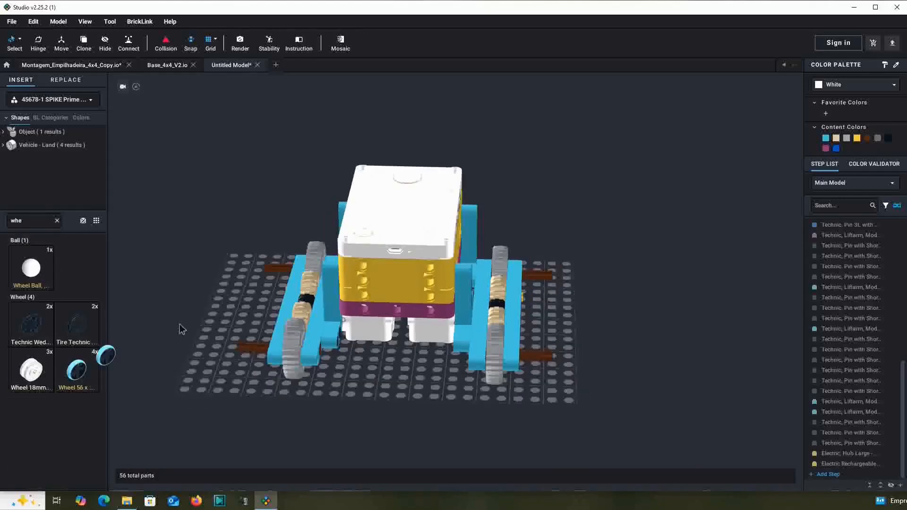
click(78, 371)
right_drag(619, 348, 585, 369)
click(656, 317)
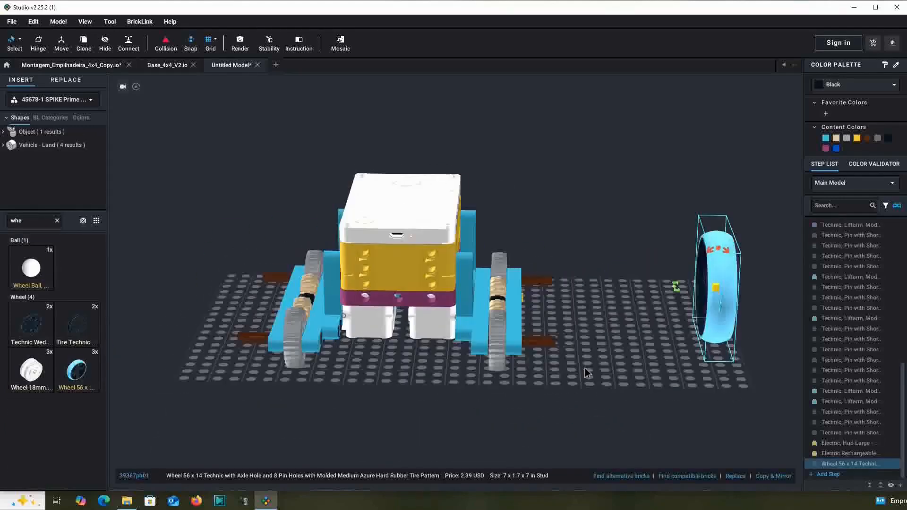
Switch to the 45680-1 SPIKE Prime Expansion palette and slide yellow Technic Bush 1/2 Smooth parts onto the brown axles
click(72, 100)
click(37, 300)
click(57, 220)
scroll(49, 287, down, 10)
scroll(83, 385, down, 5)
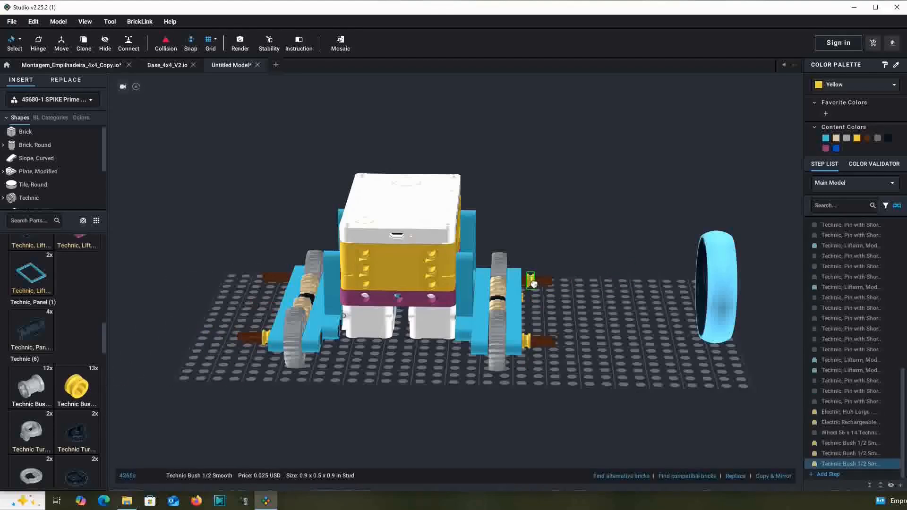
Fit the Wheel 56 x 14 onto the end of one brown axle against its yellow bush
drag(723, 310, 569, 382)
right_drag(569, 383, 512, 388)
drag(542, 389, 425, 391)
right_drag(425, 390, 361, 387)
drag(362, 387, 308, 358)
right_drag(458, 365, 495, 350)
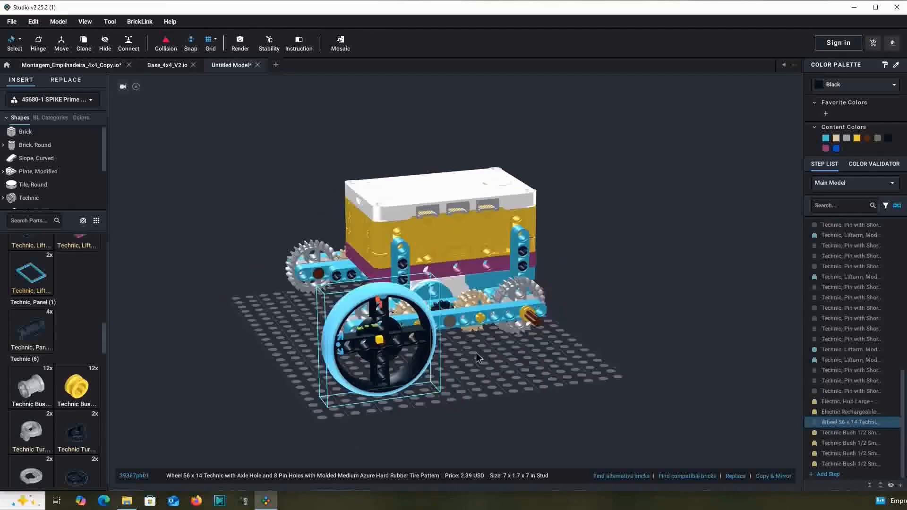
Duplicate the wheel three times and fit the copies onto the remaining axle ends
key(ctrl+v)
click(536, 379)
right_drag(274, 348, 399, 347)
key(ctrl+v)
click(547, 367)
right_drag(547, 367, 602, 399)
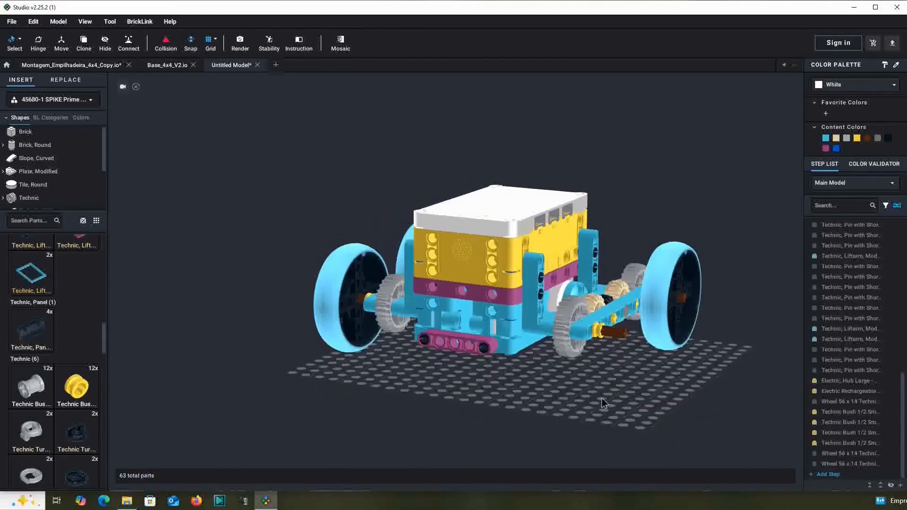
key(ctrl+v)
right_drag(620, 329, 501, 367)
click(550, 388)
click(573, 395)
Switch to the 45678-1 SPIKE Prime Set palette and place a medium azure 1 x 7 thick liftarm in front of the model
scroll(57, 336, down, 1)
click(65, 102)
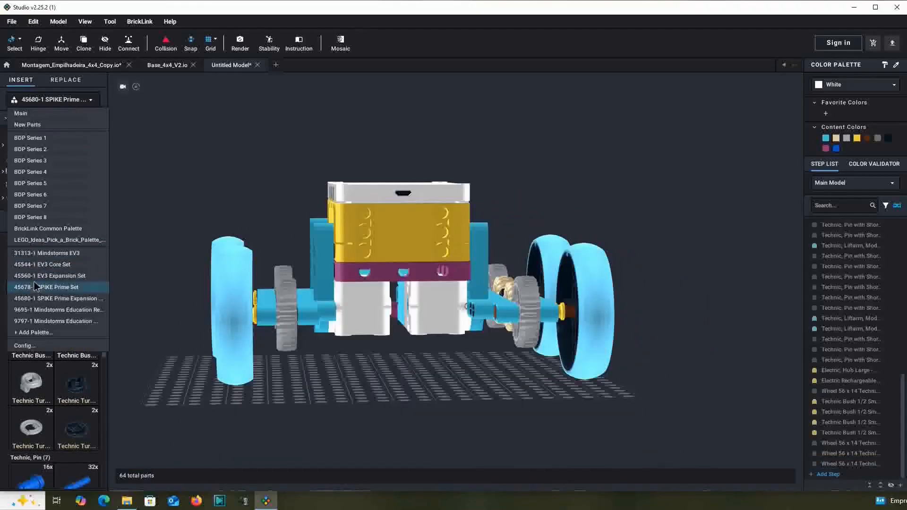
click(35, 287)
scroll(73, 328, down, 15)
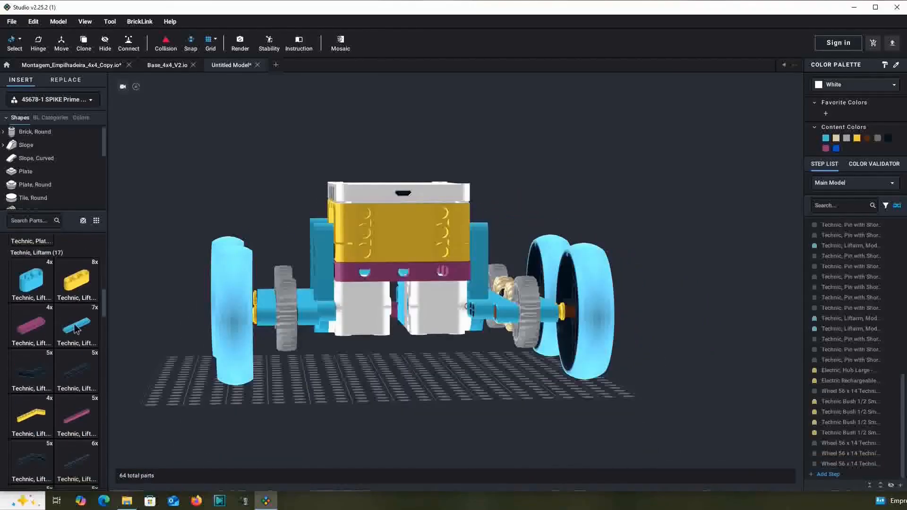
drag(72, 329, 402, 387)
mouse_move(522, 398)
right_down()
mouse_move(518, 379)
mouse_move(520, 402)
right_up()
Insert four blue 3L pins at the charging-port end of the magenta frame and mount the 1 x 7 liftarm beneath it
scroll(44, 339, down, 9)
drag(42, 345, 514, 405)
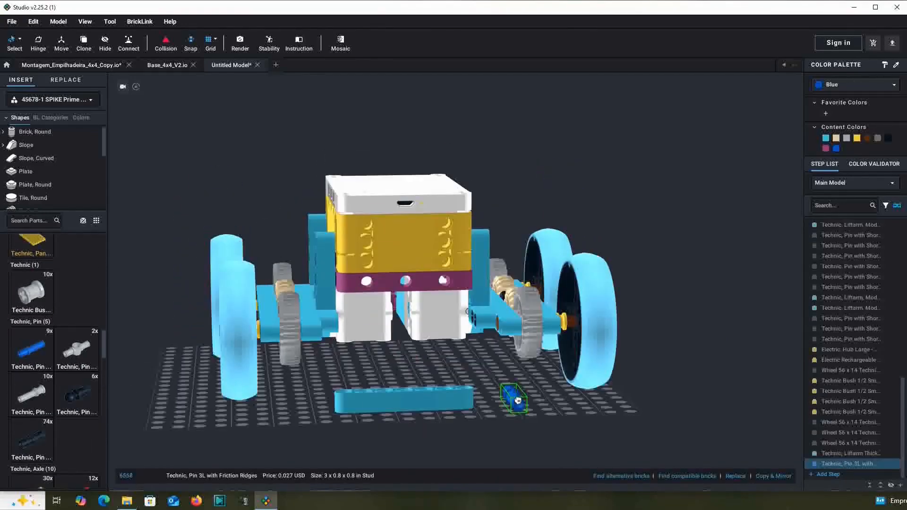
right_drag(518, 401, 496, 373)
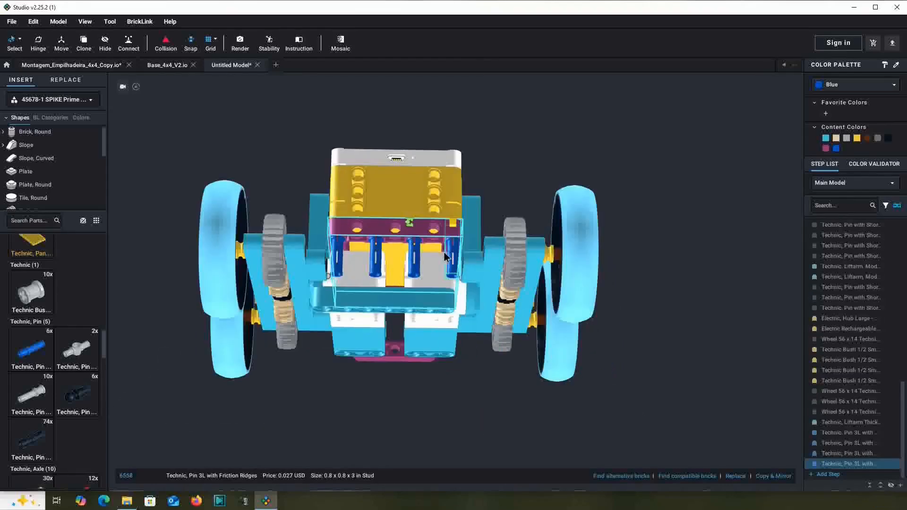
drag(445, 253, 423, 250)
right_drag(427, 247, 433, 391)
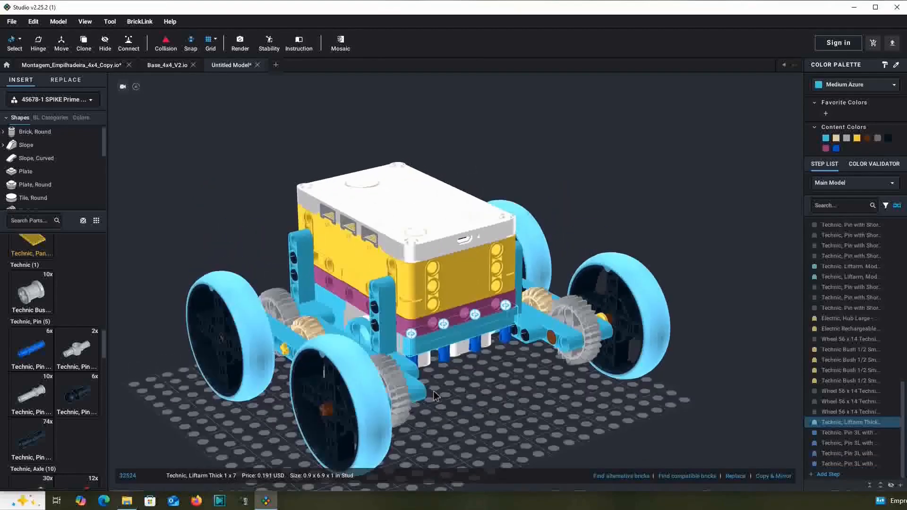
scroll(73, 315, down, 10)
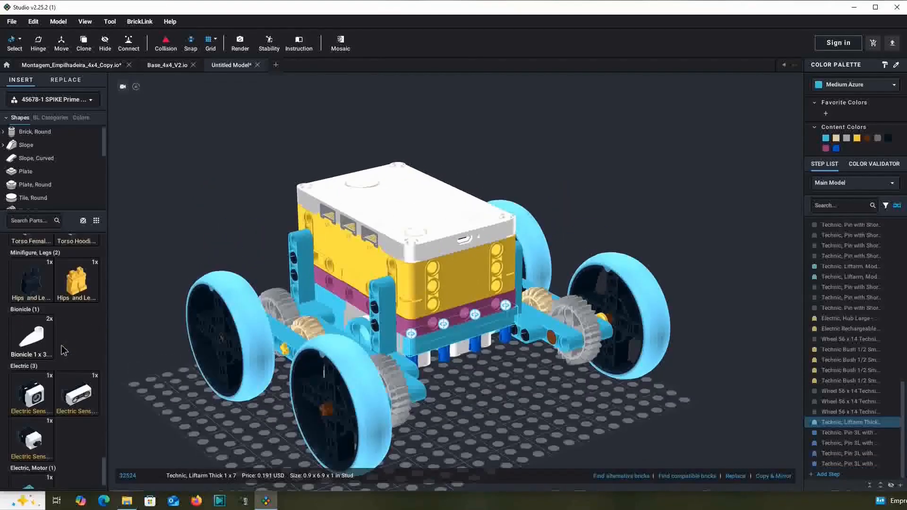